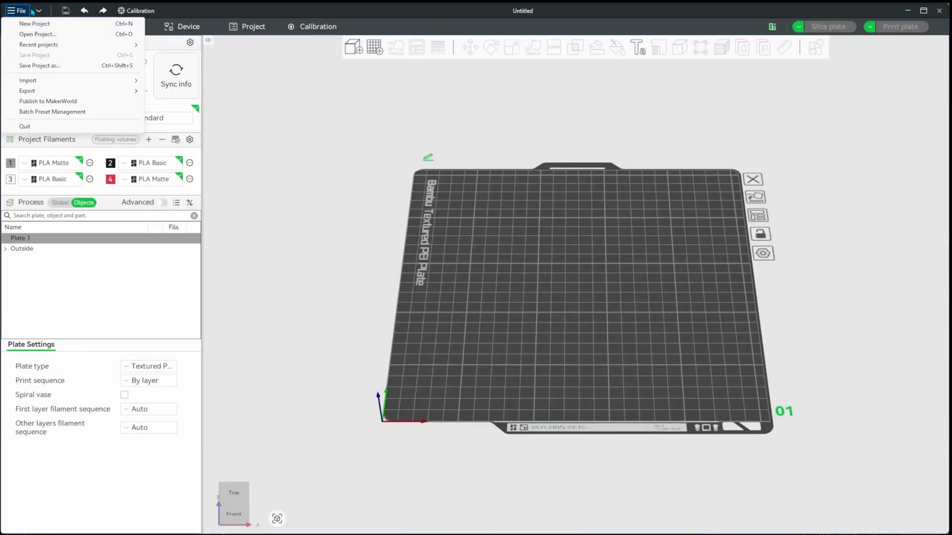
Step: Check the Bambu Studio version information under Help > About
{"action": "left_click", "coordinate": [31, 10]}
{"action": "left_click", "coordinate": [39, 10]}
{"action": "mouse_move", "coordinate": [53, 56]}
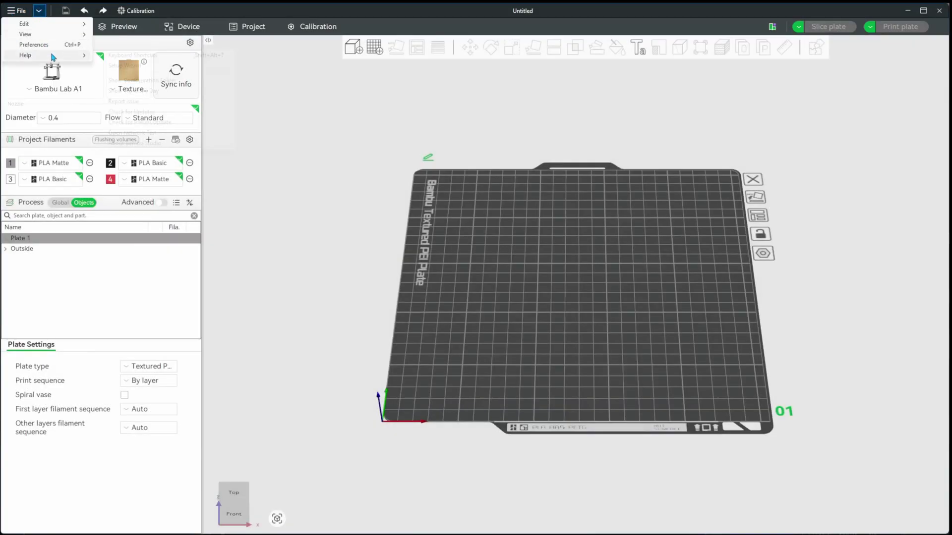
{"action": "left_click", "coordinate": [147, 144]}
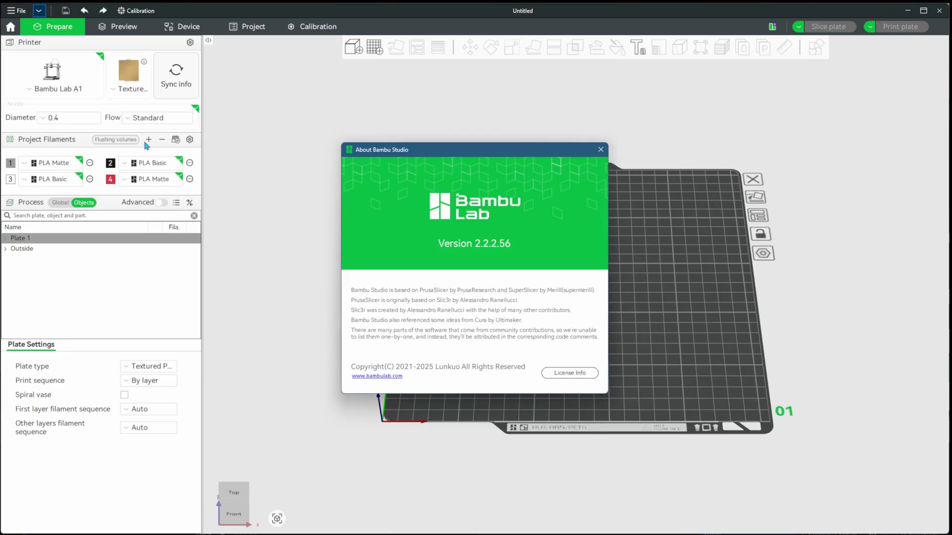
{"action": "left_click", "coordinate": [601, 150]}
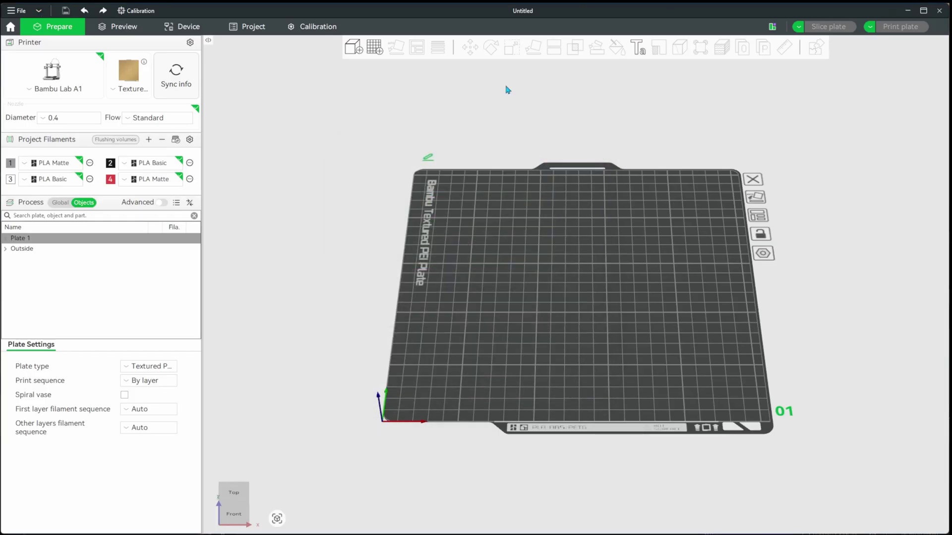
Step: Add a cube primitive and stretch it along X to 111.44 mm (435.31%)
{"action": "right_click", "coordinate": [548, 296]}
{"action": "mouse_move", "coordinate": [620, 358]}
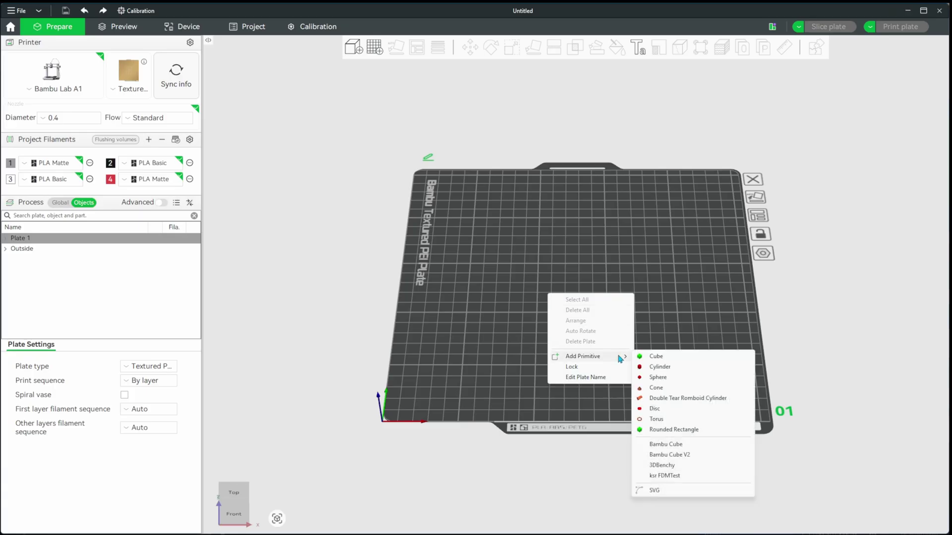
{"action": "left_click", "coordinate": [652, 356]}
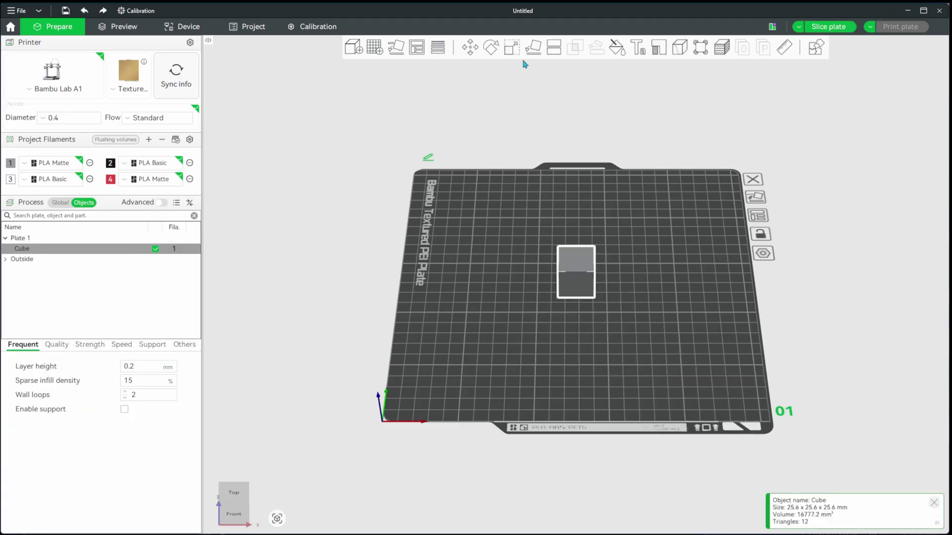
{"action": "left_click", "coordinate": [490, 49]}
{"action": "left_click", "coordinate": [511, 48]}
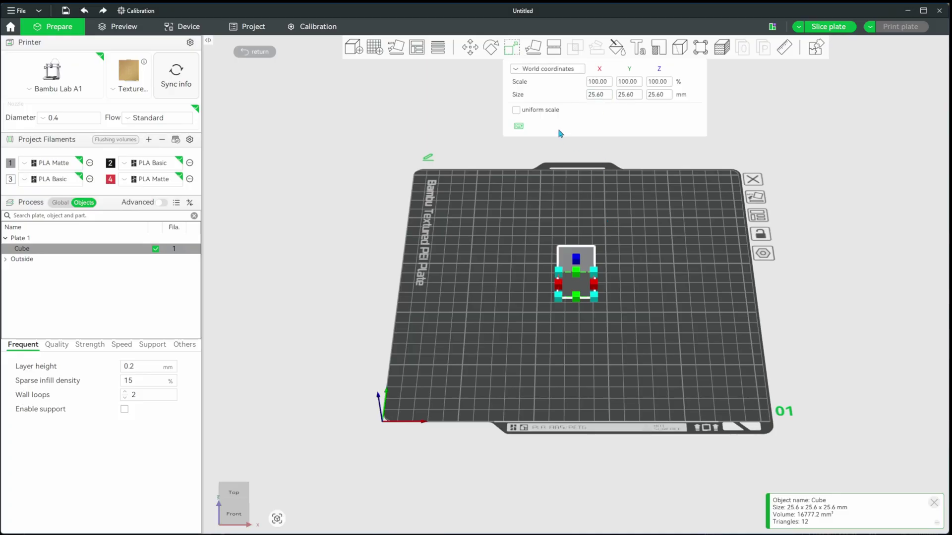
{"action": "left_click_drag", "start_coordinate": [593, 284], "coordinate": [651, 285]}
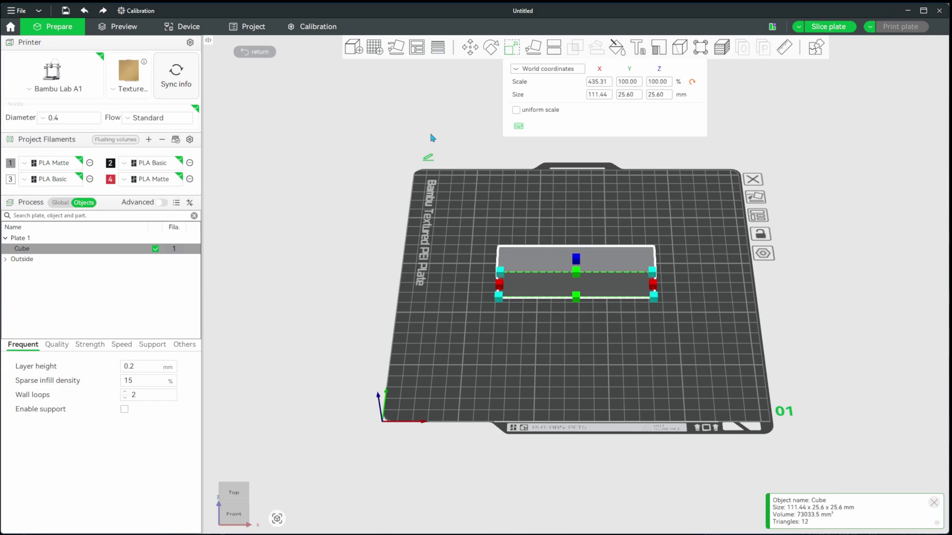
{"action": "left_click", "coordinate": [558, 317]}
Step: Add a cylinder primitive to the plate and move it near the bar
{"action": "right_click", "coordinate": [561, 315]}
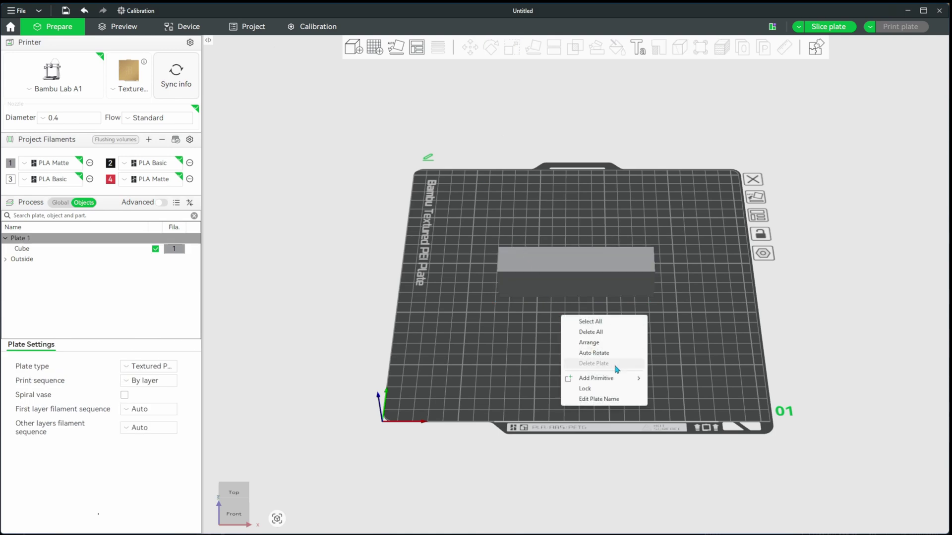
{"action": "mouse_move", "coordinate": [629, 379]}
{"action": "left_click", "coordinate": [664, 391]}
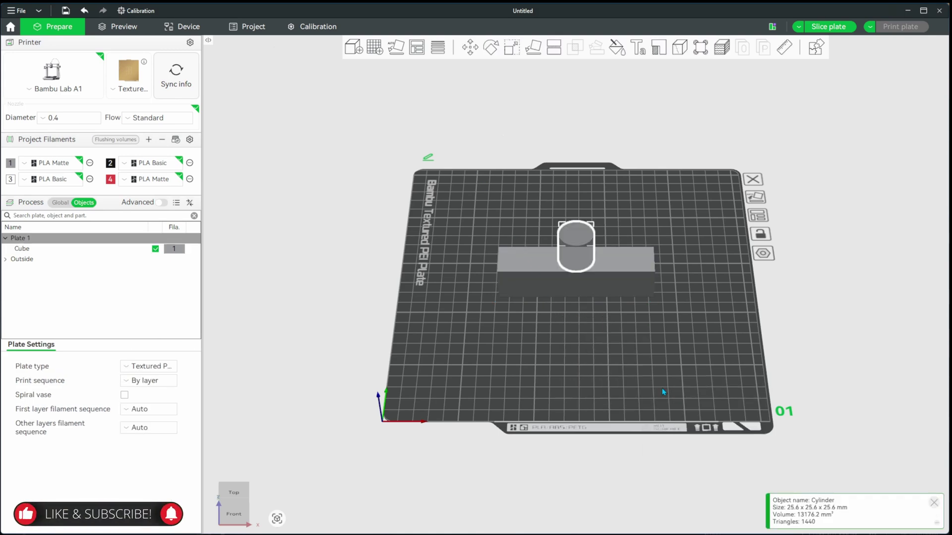
{"action": "left_click_drag", "start_coordinate": [535, 339], "coordinate": [590, 340]}
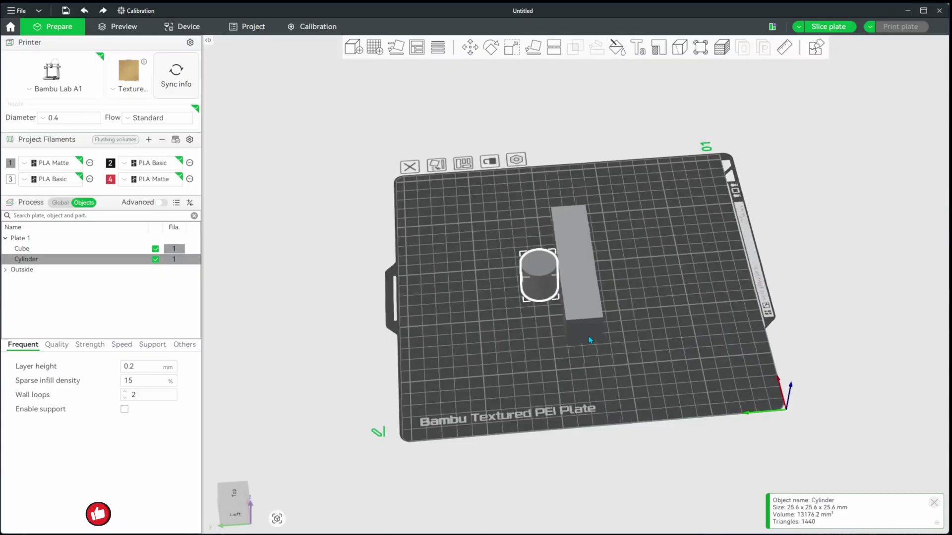
{"action": "left_click_drag", "start_coordinate": [538, 290], "coordinate": [533, 324]}
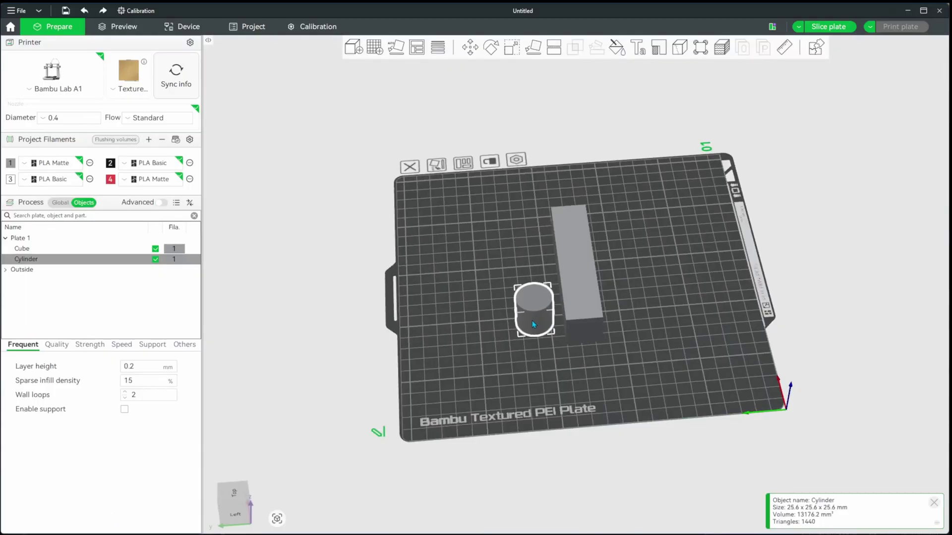
Step: Assign red filament 4 to the cylinder and drag it onto the grey bar
{"action": "key", "text": "4"}
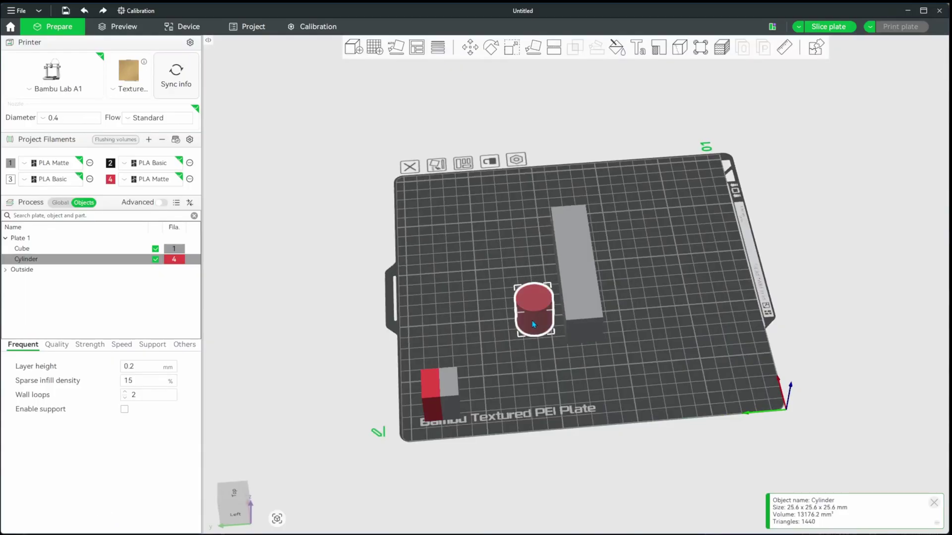
{"action": "left_click_drag", "start_coordinate": [636, 298], "coordinate": [608, 299]}
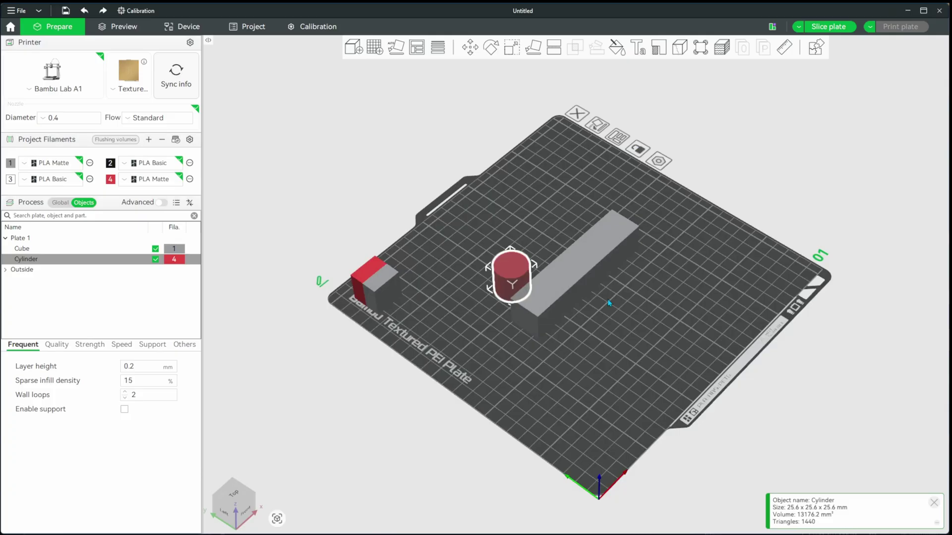
{"action": "left_click_drag", "start_coordinate": [510, 279], "coordinate": [542, 303]}
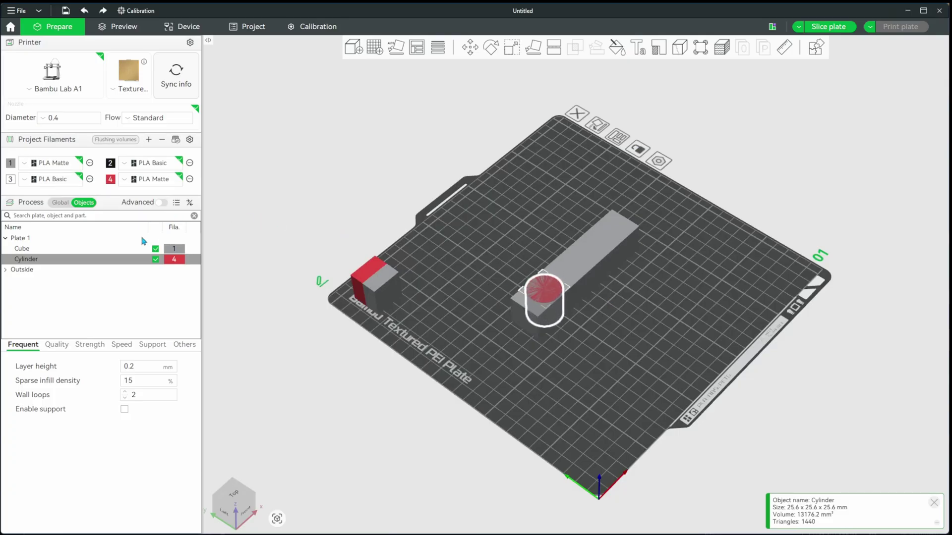
{"action": "left_click", "coordinate": [120, 252]}
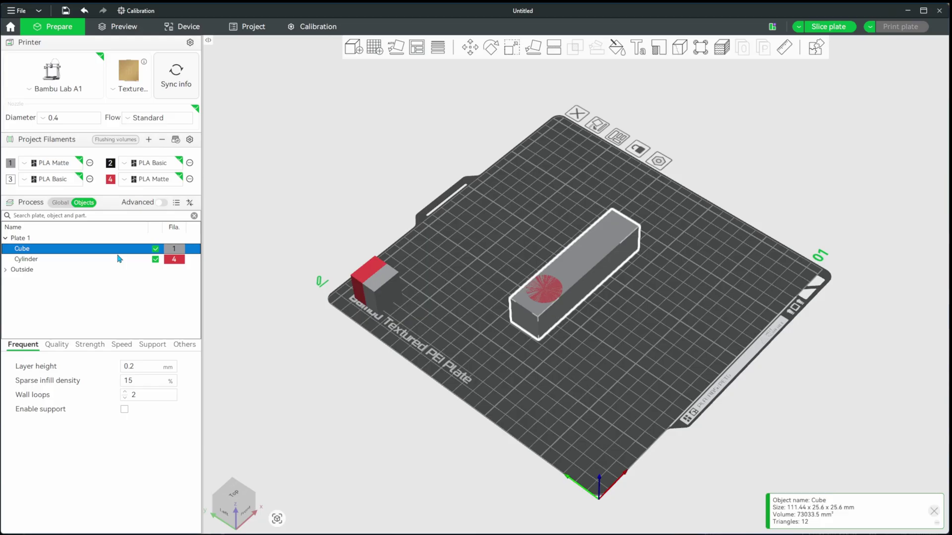
Step: Merge Cube and Cylinder into one Assembly and center the cylinder on the bar
{"action": "left_click", "coordinate": [119, 259], "text": "ctrl"}
{"action": "right_click", "coordinate": [119, 261]}
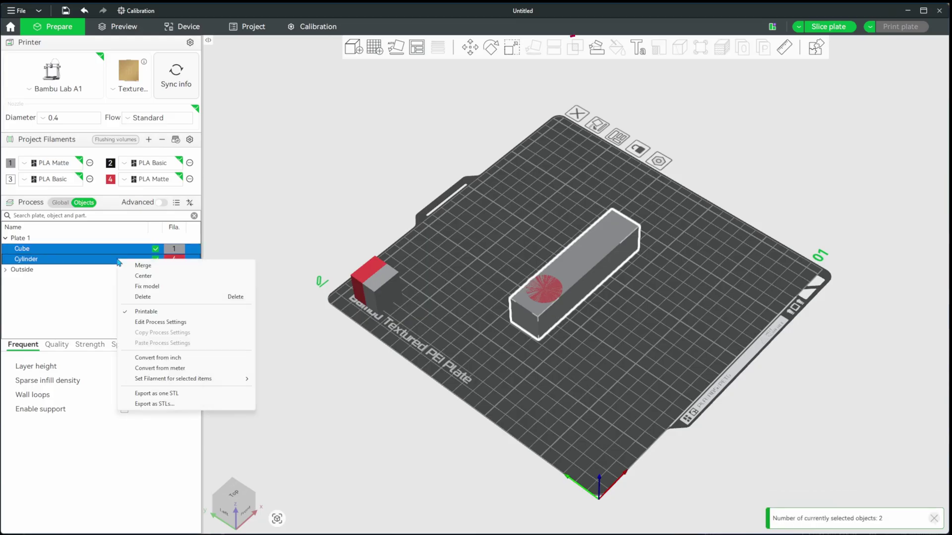
{"action": "left_click", "coordinate": [142, 265]}
{"action": "left_click", "coordinate": [100, 270]}
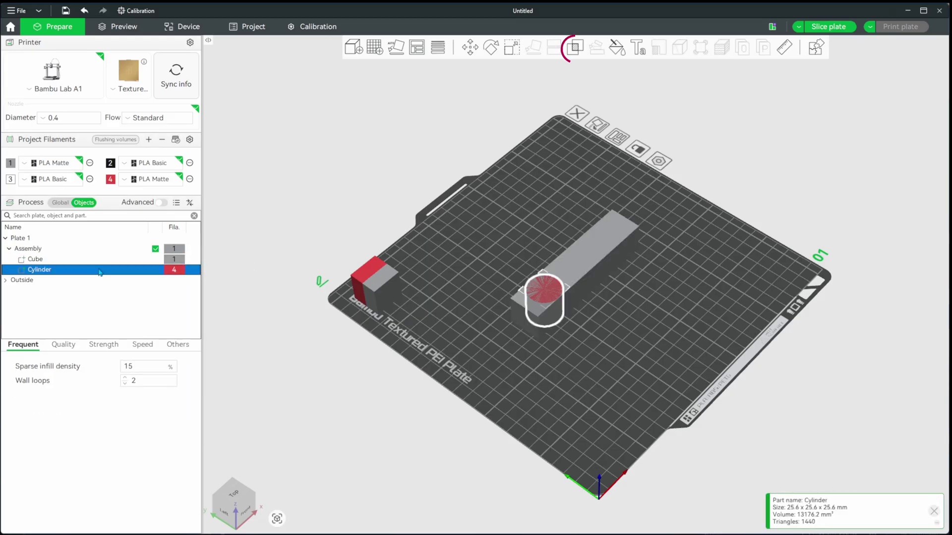
{"action": "right_click", "coordinate": [100, 272]}
{"action": "left_click", "coordinate": [119, 307]}
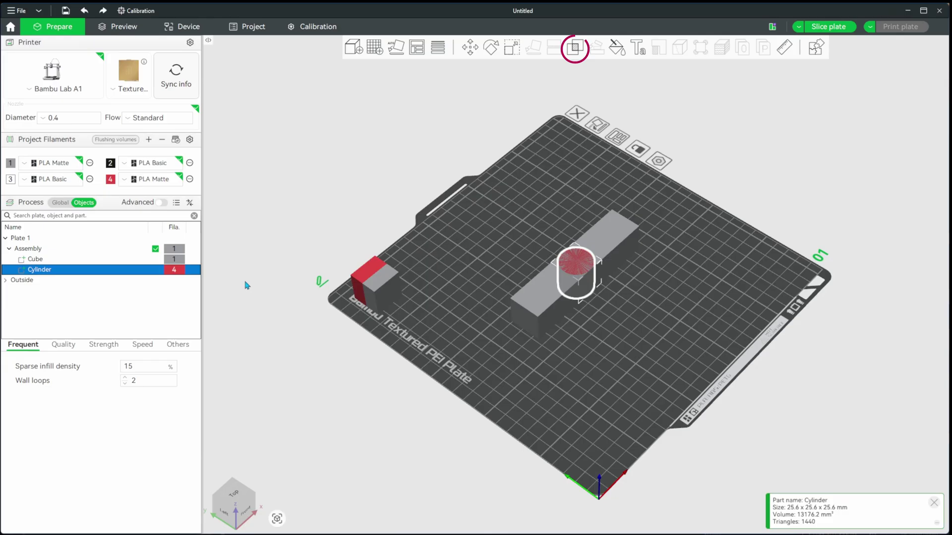
Step: Move the cylinder along X to -39.92, toward the bar's end
{"action": "left_click", "coordinate": [473, 49]}
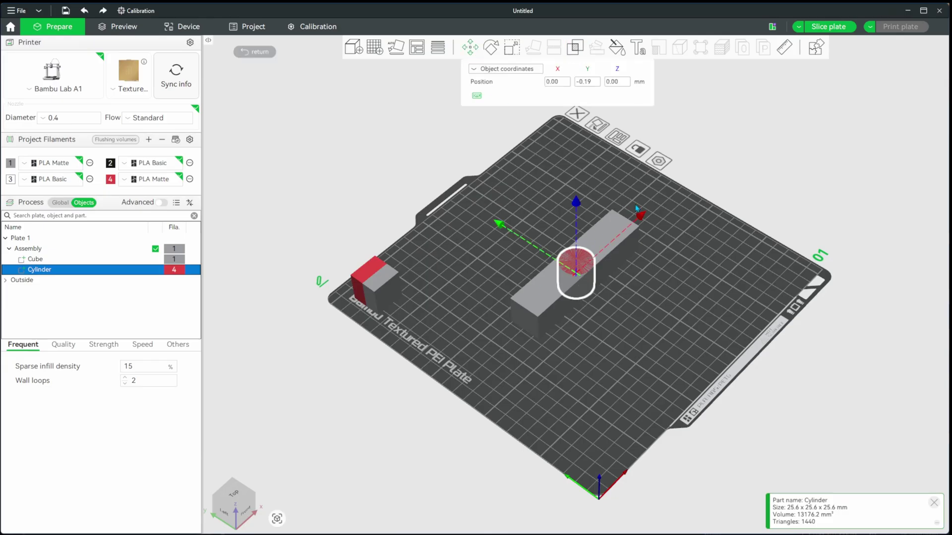
{"action": "key", "text": "1"}
{"action": "left_click_drag", "start_coordinate": [674, 271], "coordinate": [653, 272]}
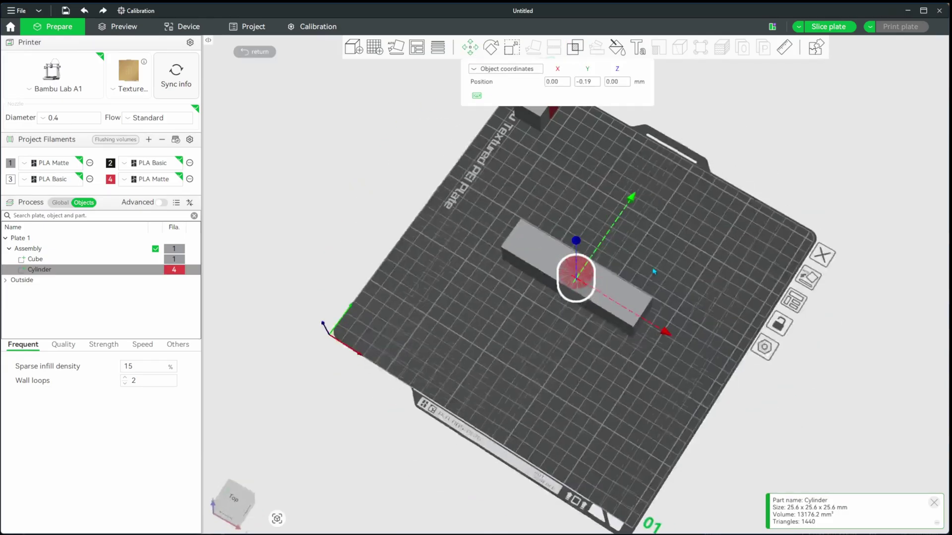
{"action": "left_click_drag", "start_coordinate": [661, 333], "coordinate": [612, 307]}
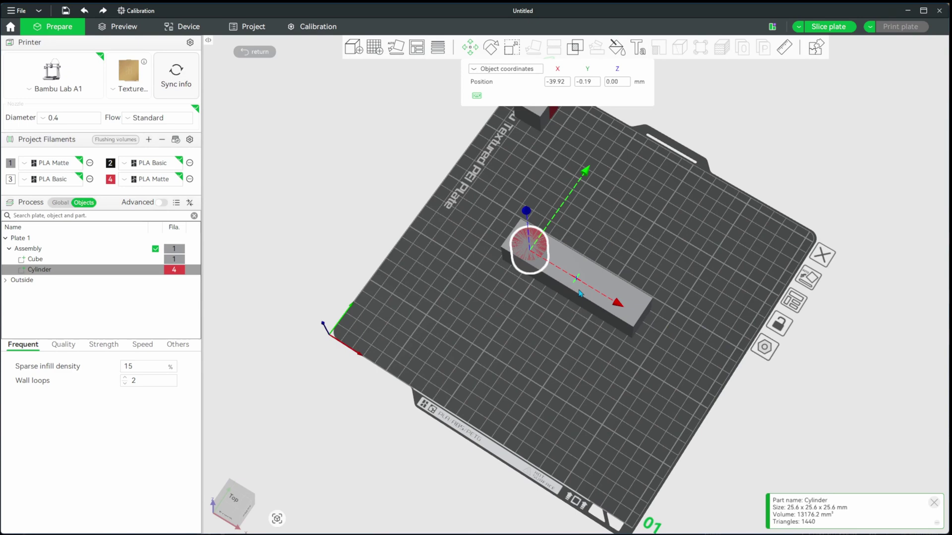
{"action": "right_click", "coordinate": [149, 270]}
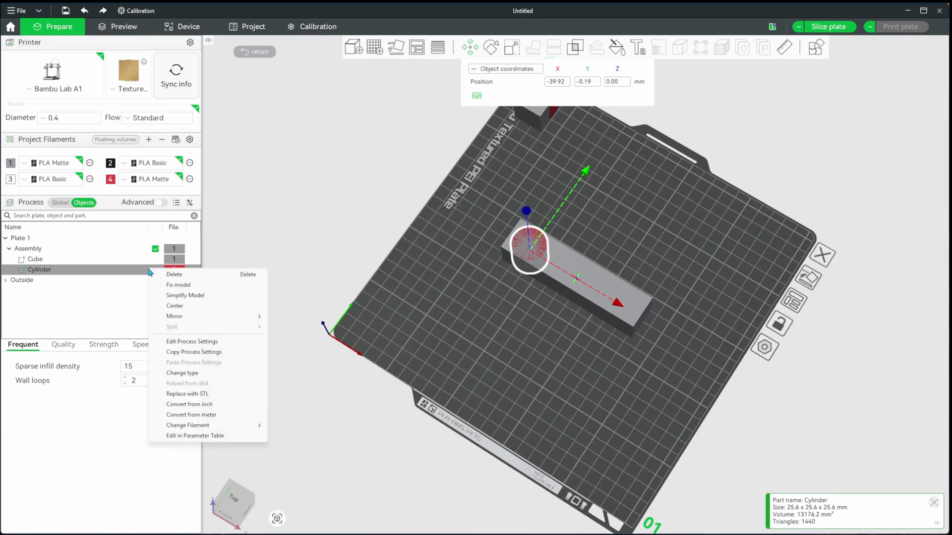
{"action": "left_click", "coordinate": [148, 269]}
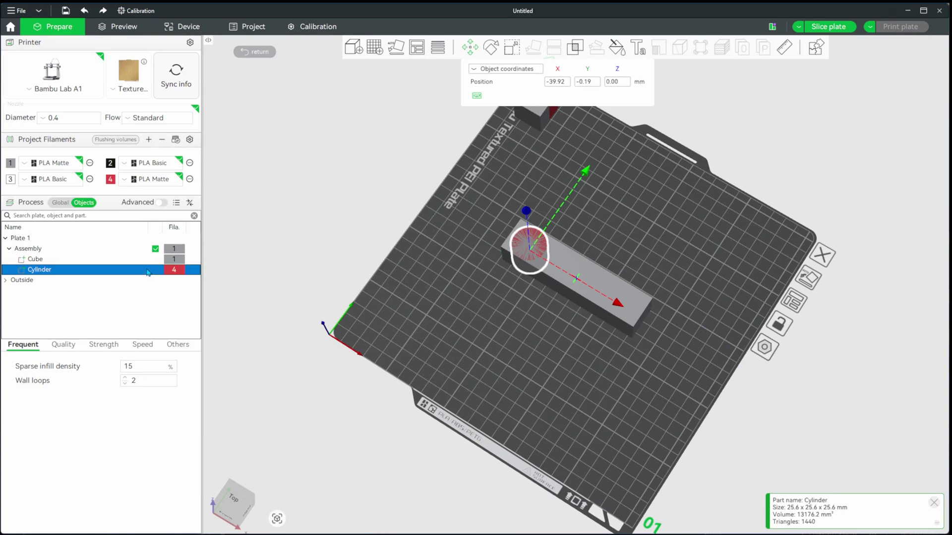
{"action": "key", "text": "ctrl+v"}
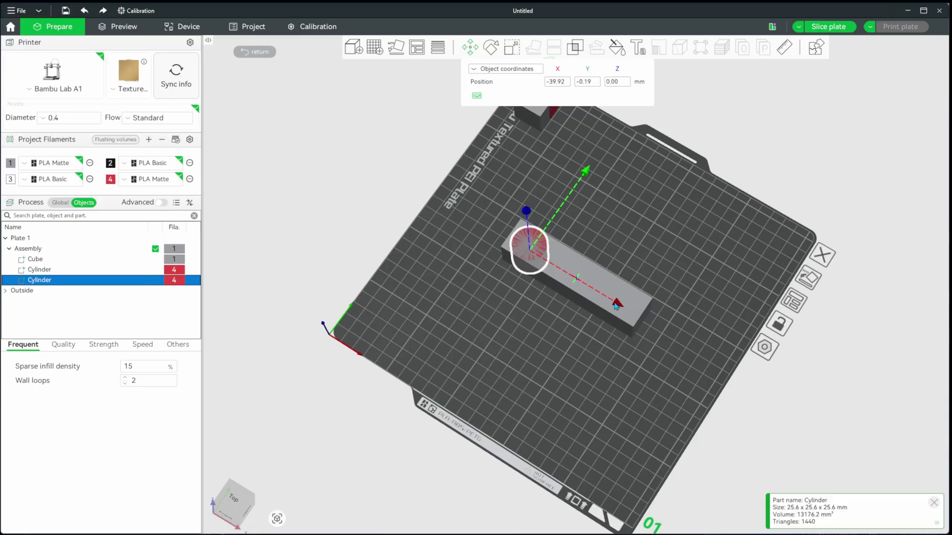
{"action": "key", "text": "ctrl+z"}
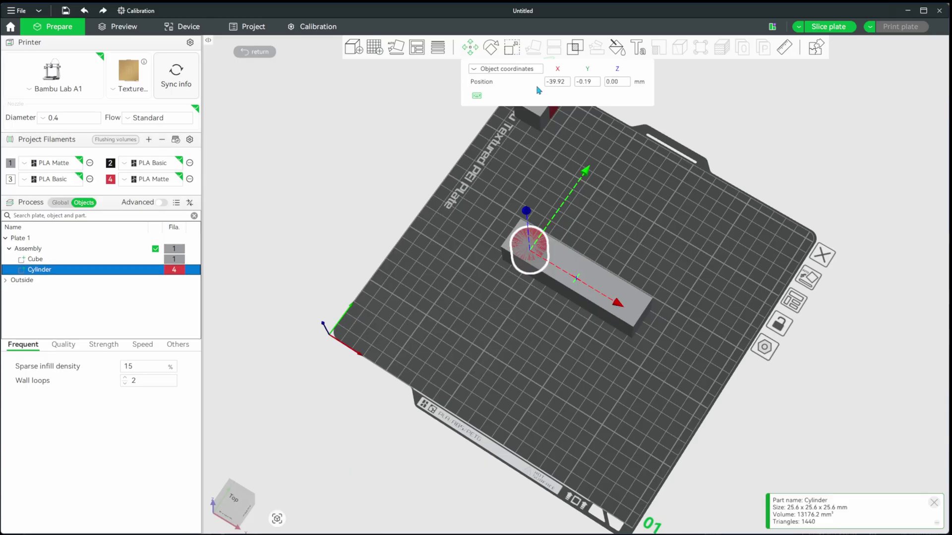
Step: Resize the cylinder to 10 × 10 mm and raise it to Z 19.47
{"action": "left_click", "coordinate": [512, 48]}
{"action": "left_click", "coordinate": [604, 95]}
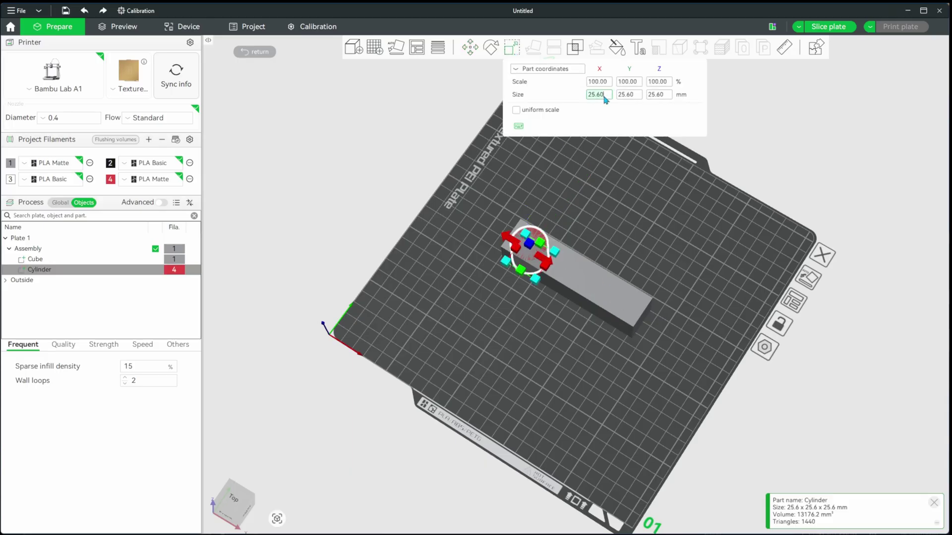
{"action": "type", "text": "10"}
{"action": "key", "text": "Tab"}
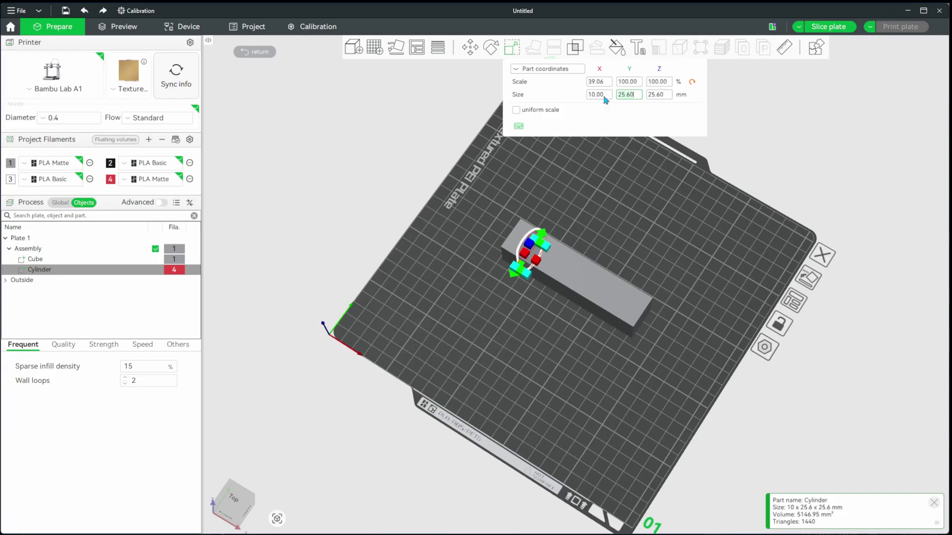
{"action": "type", "text": "10"}
{"action": "key", "text": "Tab"}
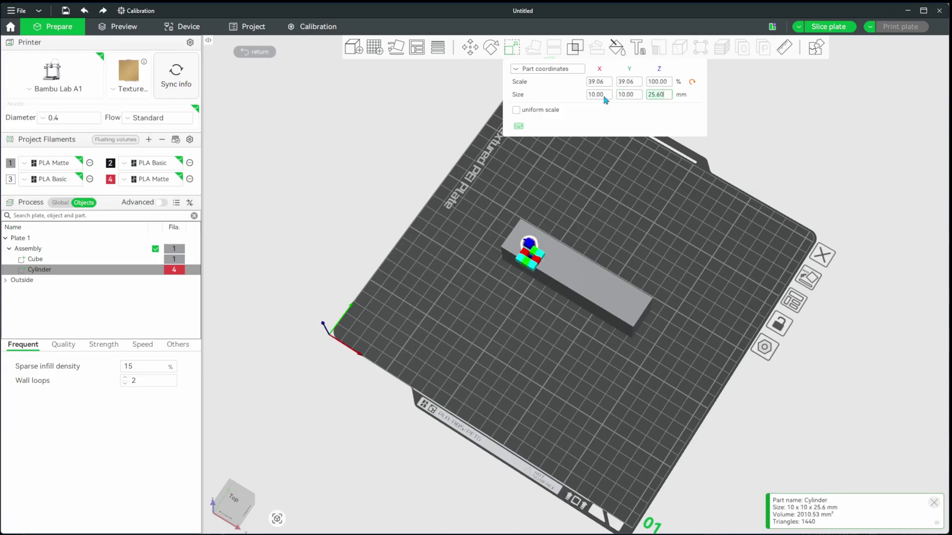
{"action": "left_click_drag", "start_coordinate": [717, 169], "coordinate": [761, 153]}
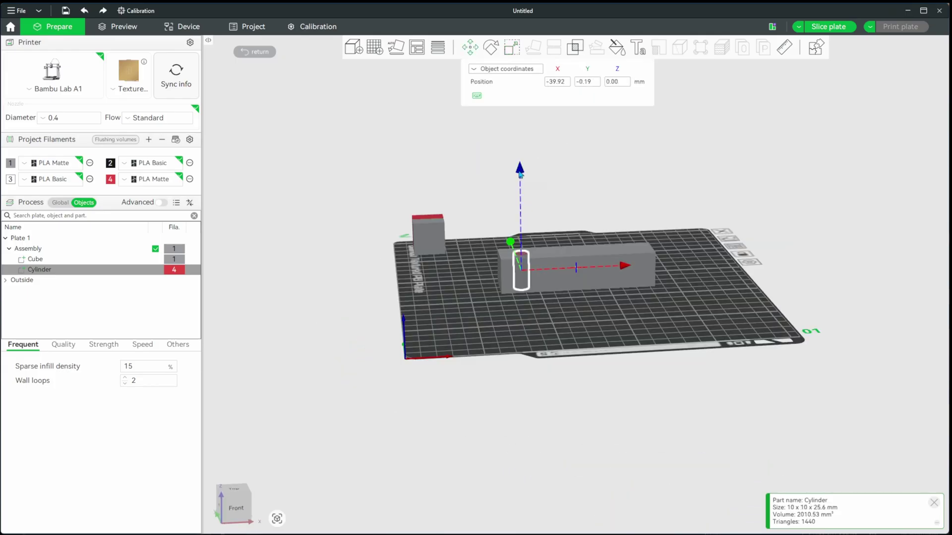
{"action": "left_click_drag", "start_coordinate": [520, 173], "coordinate": [523, 147]}
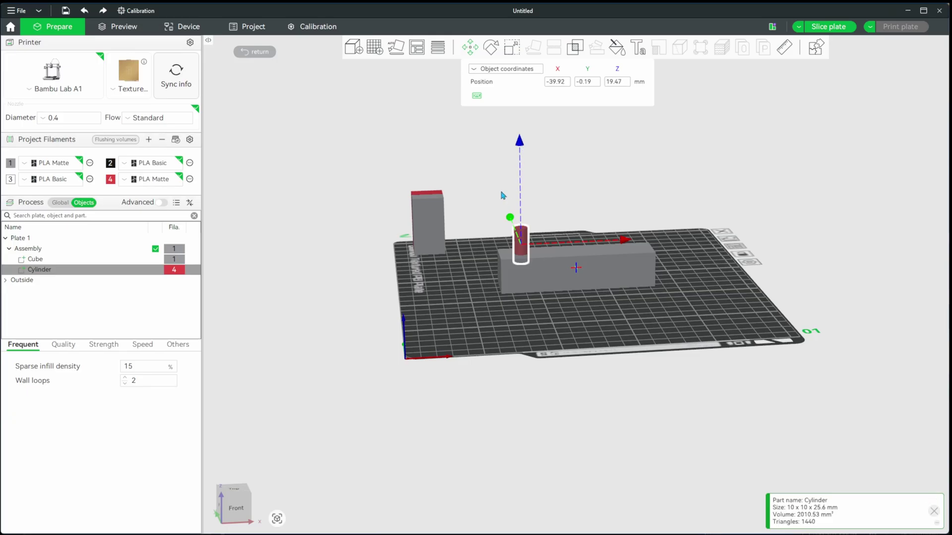
Step: Paste a copy of the cylinder and place it symmetrically on the block at X 42.73
{"action": "key", "text": "ctrl+c"}
{"action": "key", "text": "ctrl+v"}
{"action": "left_click_drag", "start_coordinate": [626, 240], "coordinate": [735, 233]}
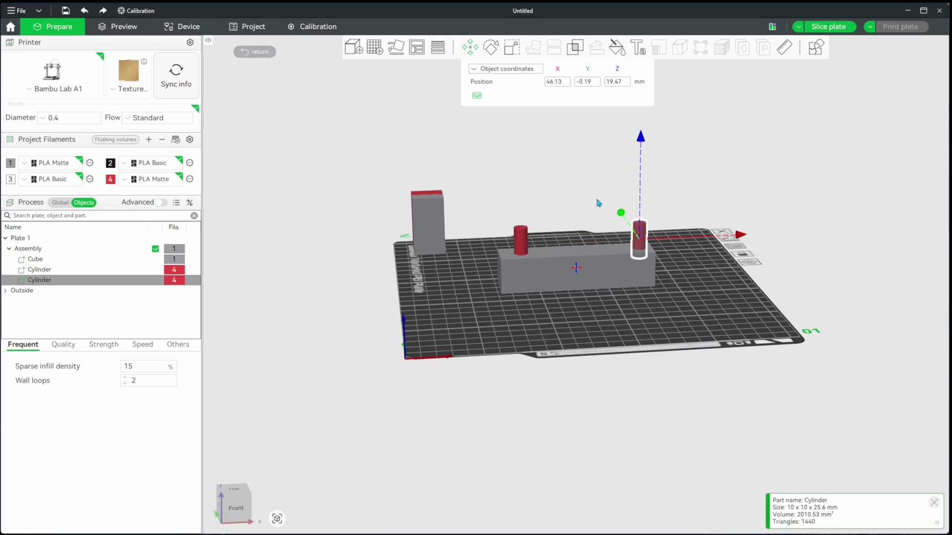
{"action": "key", "text": "5"}
{"action": "key", "text": "1"}
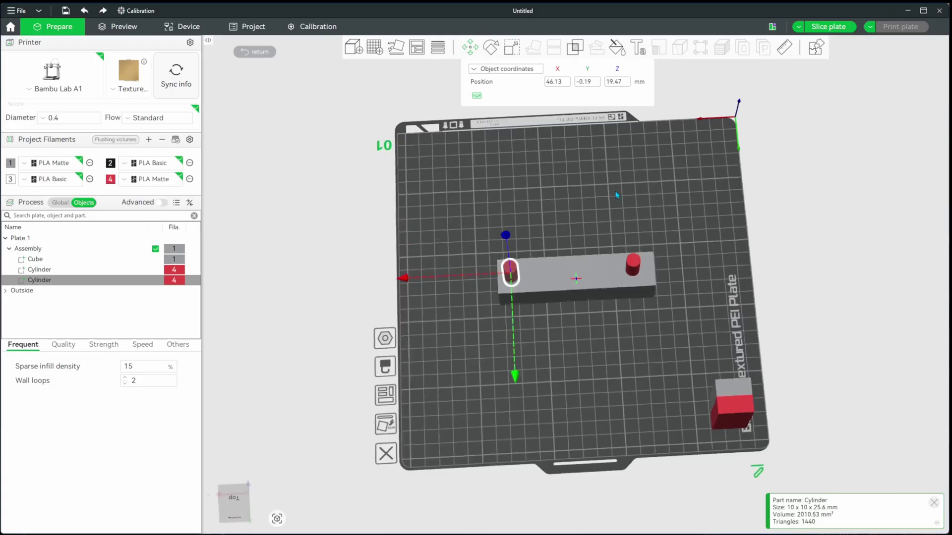
{"action": "left_click_drag", "start_coordinate": [407, 278], "coordinate": [417, 279]}
{"action": "key", "text": "0"}
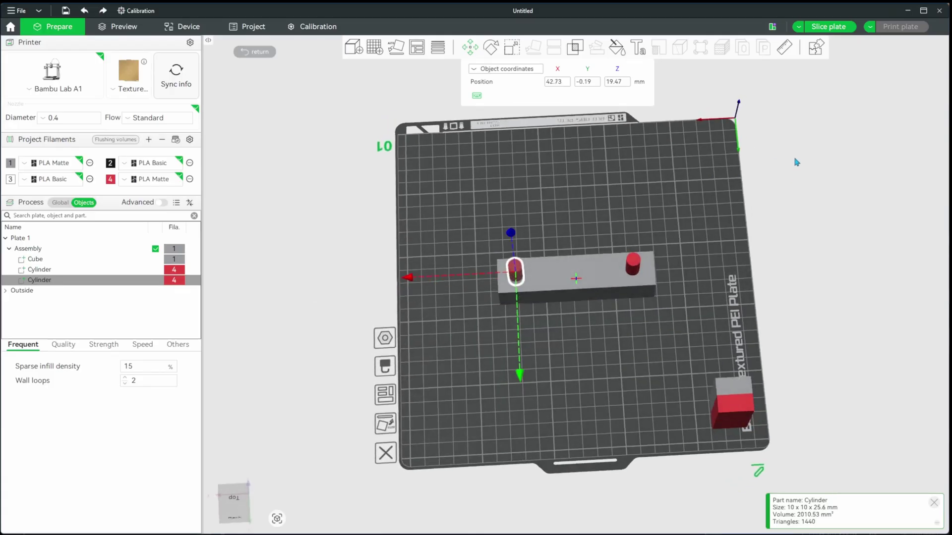
{"action": "left_click", "coordinate": [81, 263]}
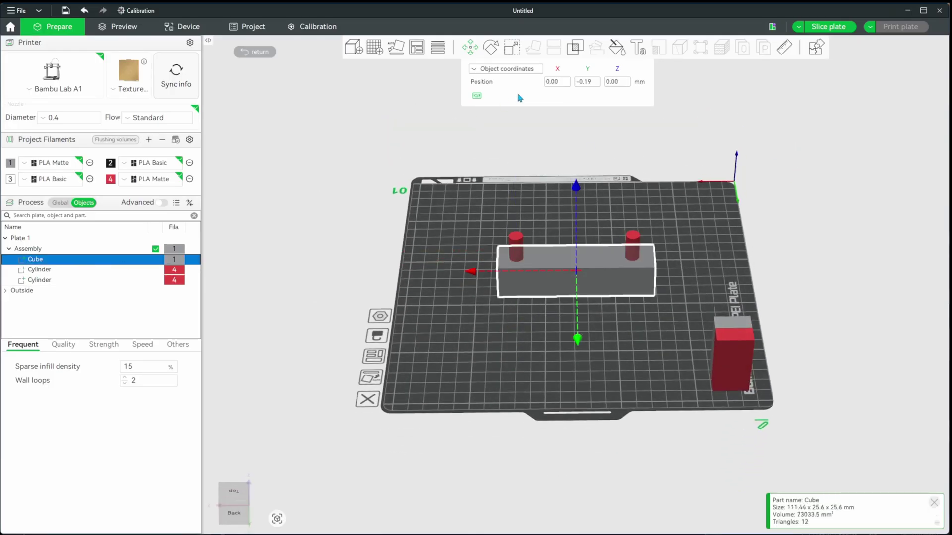
Step: Set Mesh Boolean to Subtraction with Cube as base and the left Cylinder as cutter
{"action": "left_click", "coordinate": [131, 272], "text": "ctrl"}
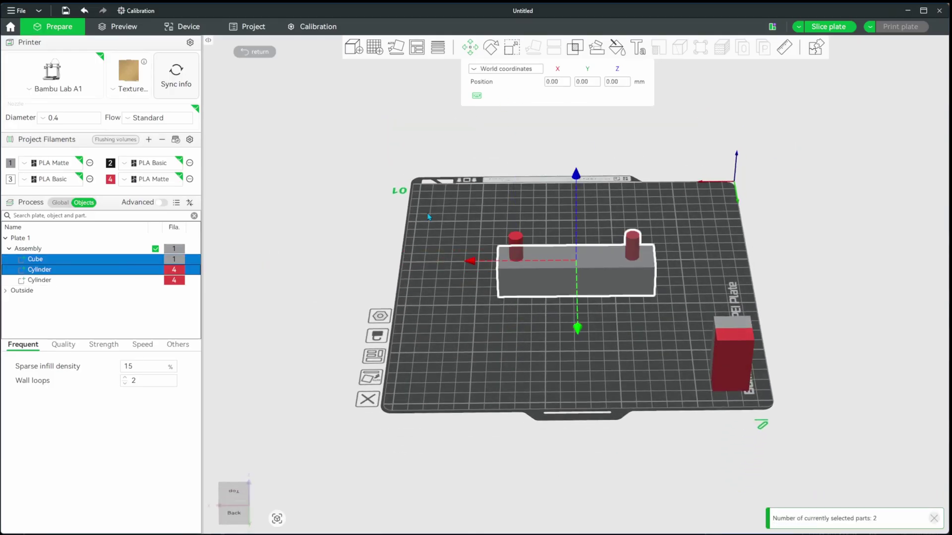
{"action": "left_click", "coordinate": [576, 49]}
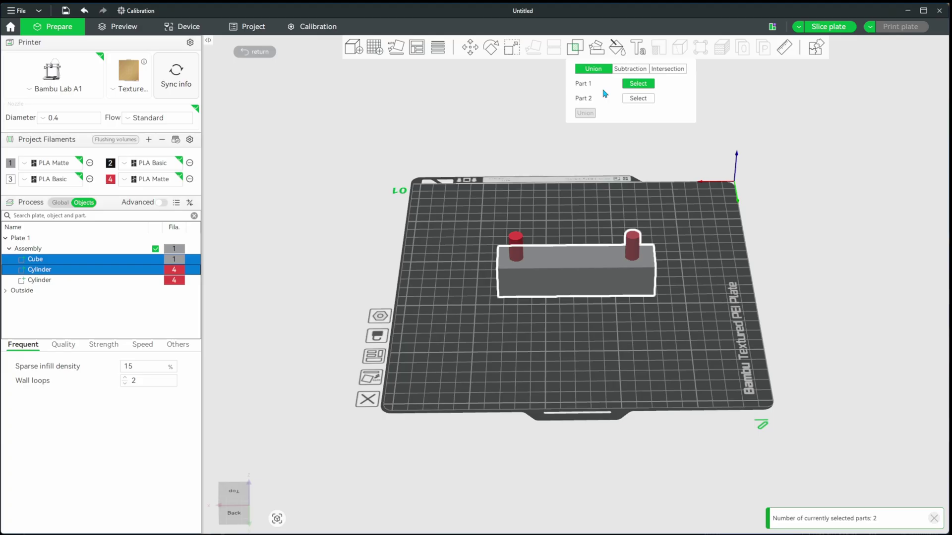
{"action": "left_click", "coordinate": [627, 69]}
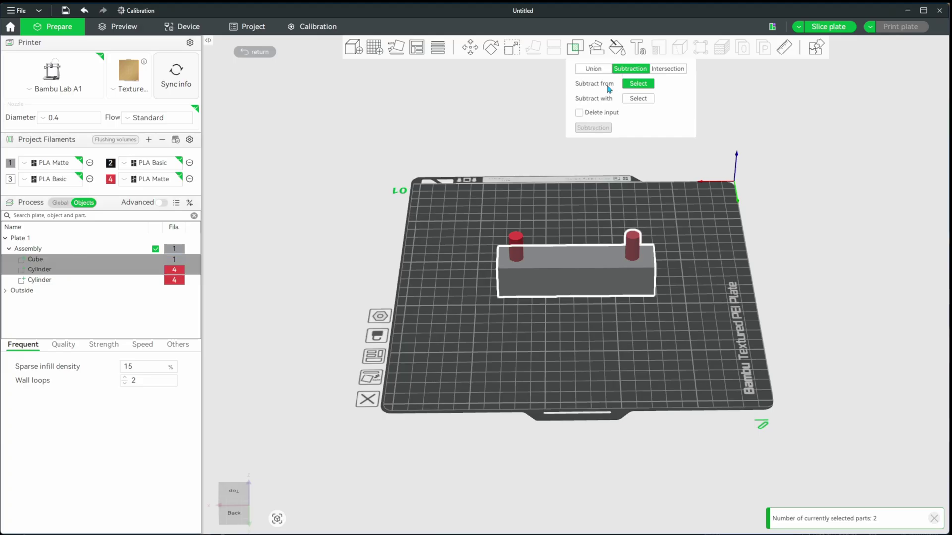
{"action": "left_click", "coordinate": [559, 265]}
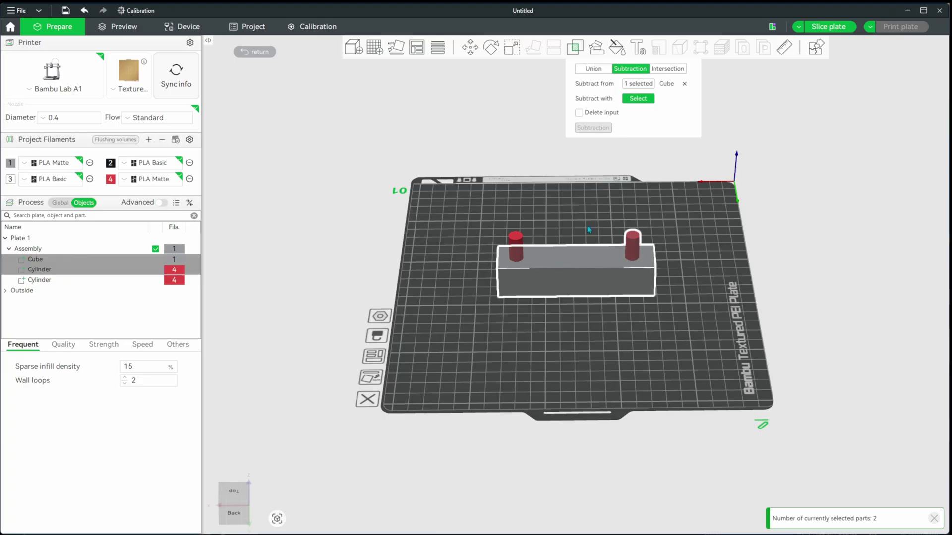
{"action": "left_click", "coordinate": [513, 241]}
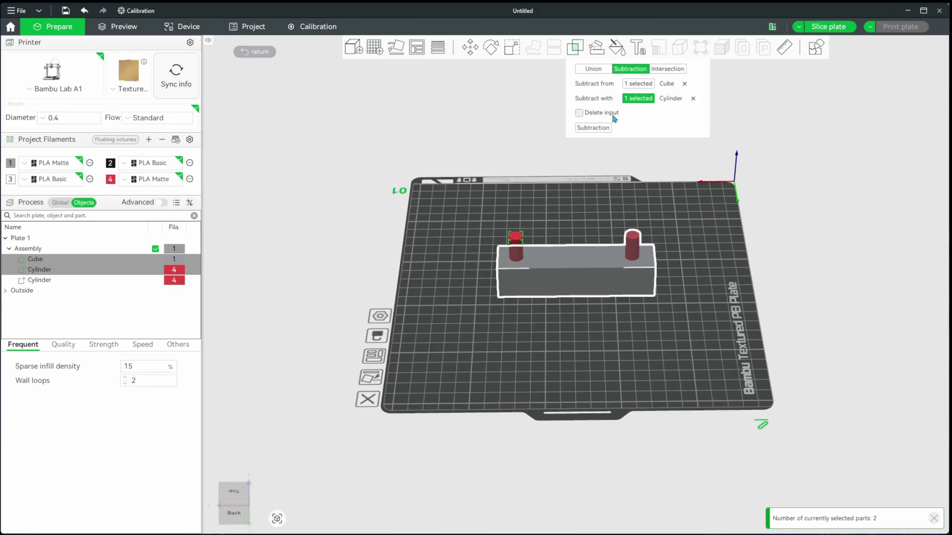
Step: Subtract the left cylinder, then the right cylinder, from the block
{"action": "left_click", "coordinate": [585, 127]}
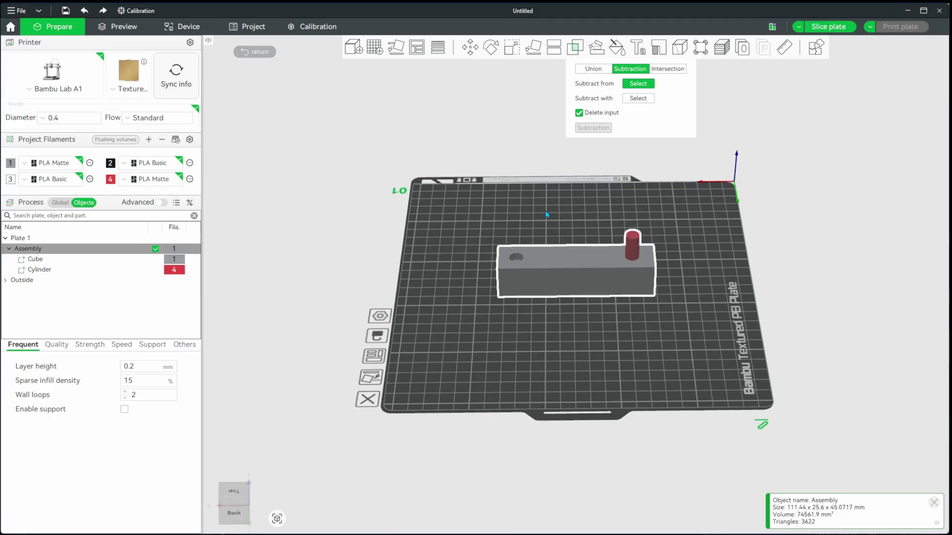
{"action": "mouse_move", "coordinate": [546, 213]}
{"action": "left_mouse_down"}
{"action": "mouse_move", "coordinate": [548, 235]}
{"action": "mouse_move", "coordinate": [548, 217]}
{"action": "left_mouse_up"}
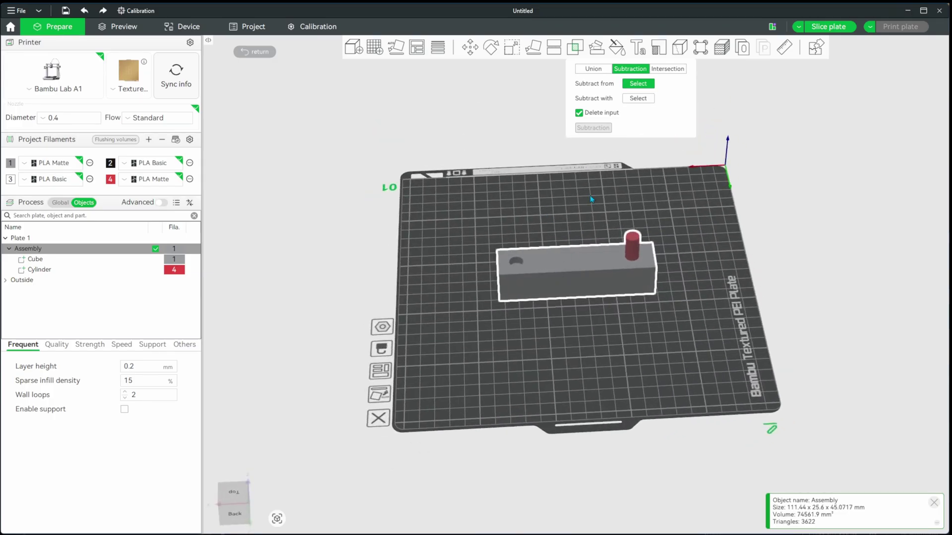
{"action": "left_click", "coordinate": [588, 269]}
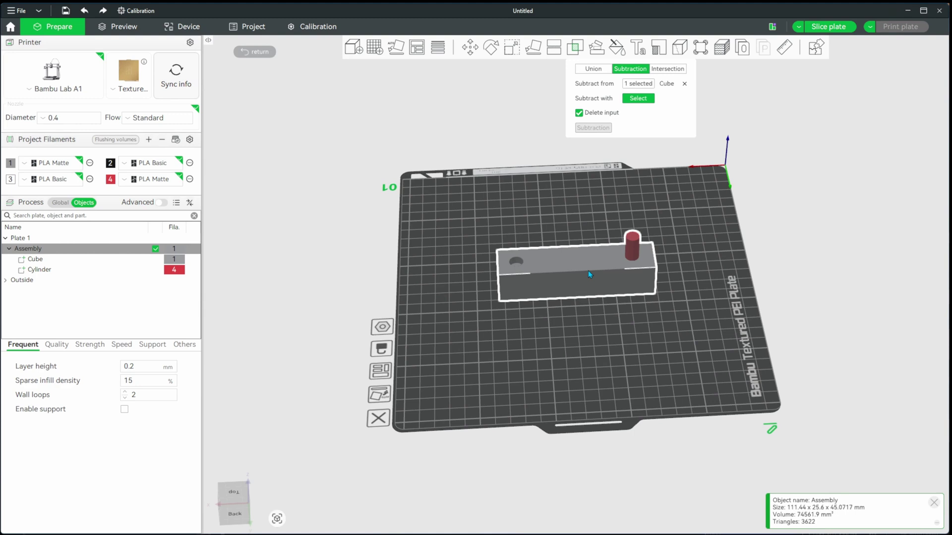
{"action": "left_click", "coordinate": [633, 242]}
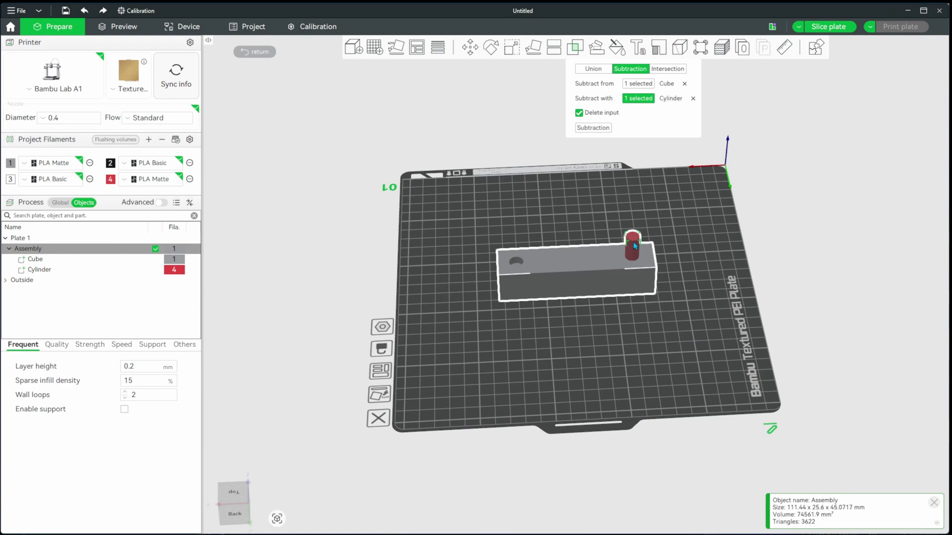
{"action": "left_click", "coordinate": [603, 130]}
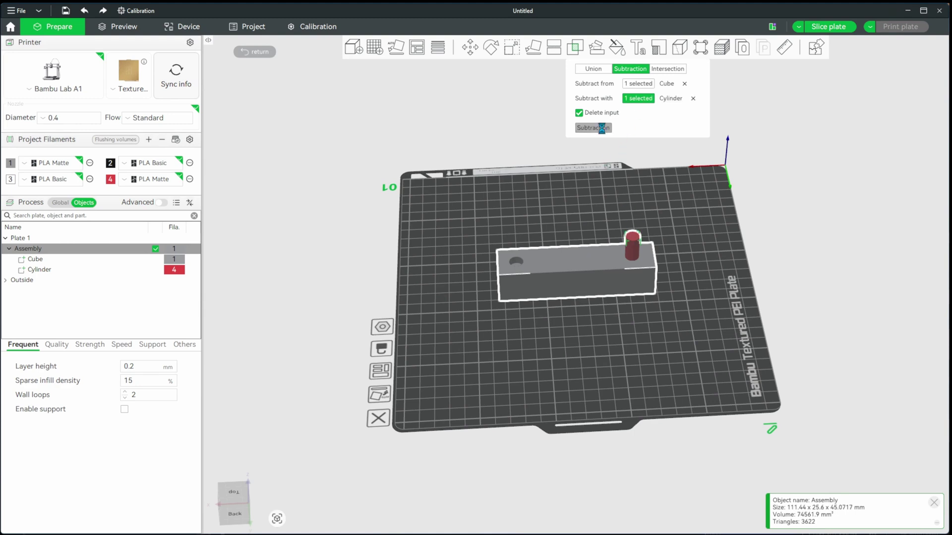
Step: Inspect the two-hole bar (72069.6 mm³) from several angles and open its context menu
{"action": "left_click_drag", "start_coordinate": [700, 220], "coordinate": [604, 246]}
{"action": "scroll", "coordinate": [603, 245], "scroll_direction": "up", "scroll_amount": 5}
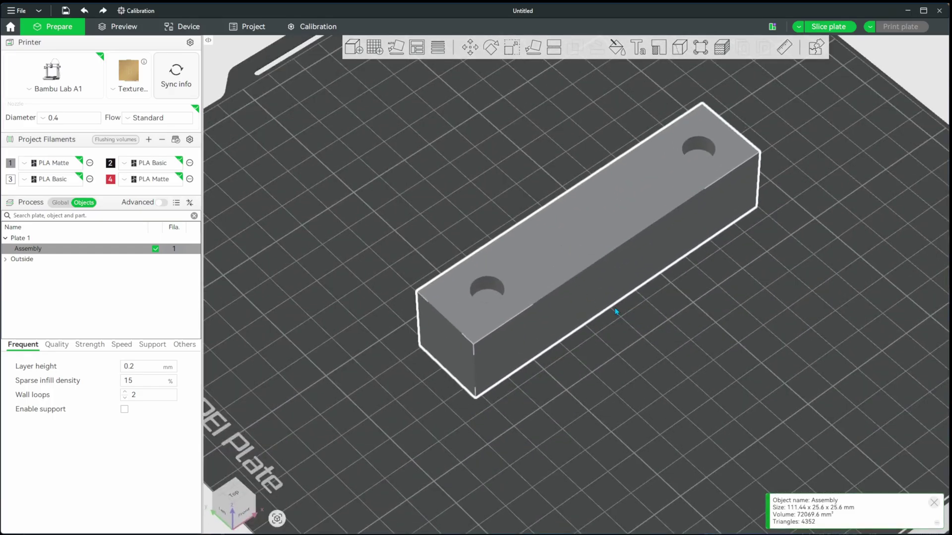
{"action": "left_click_drag", "start_coordinate": [615, 312], "coordinate": [732, 323]}
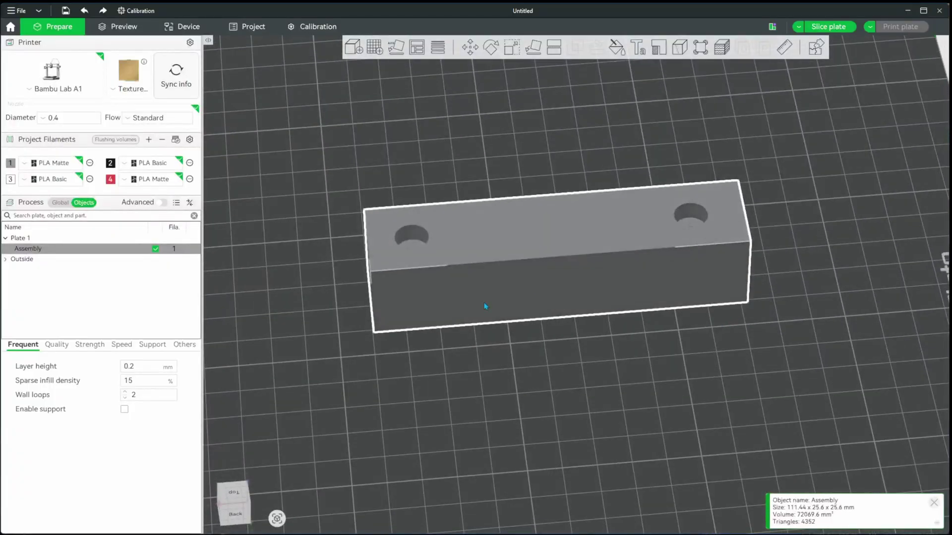
{"action": "scroll", "coordinate": [491, 322], "scroll_direction": "down", "scroll_amount": 3}
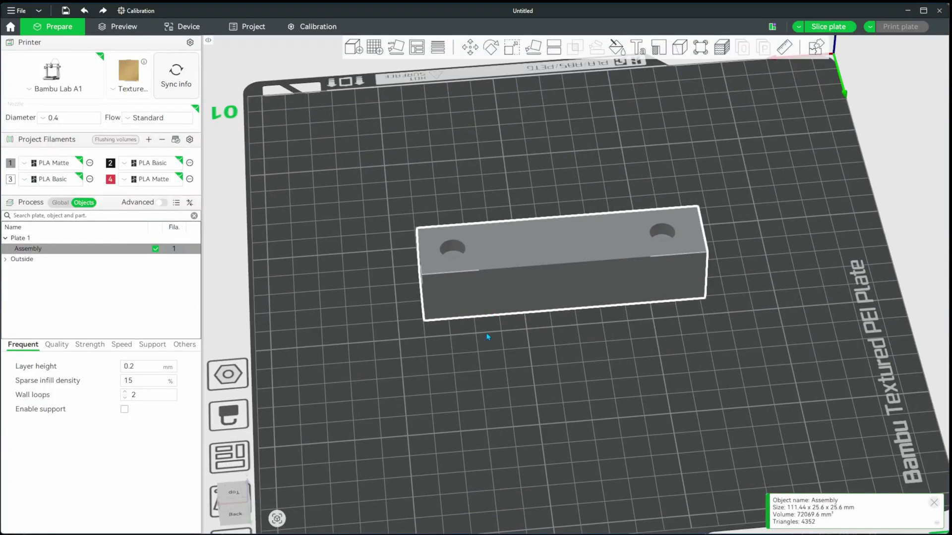
{"action": "right_click", "coordinate": [517, 290]}
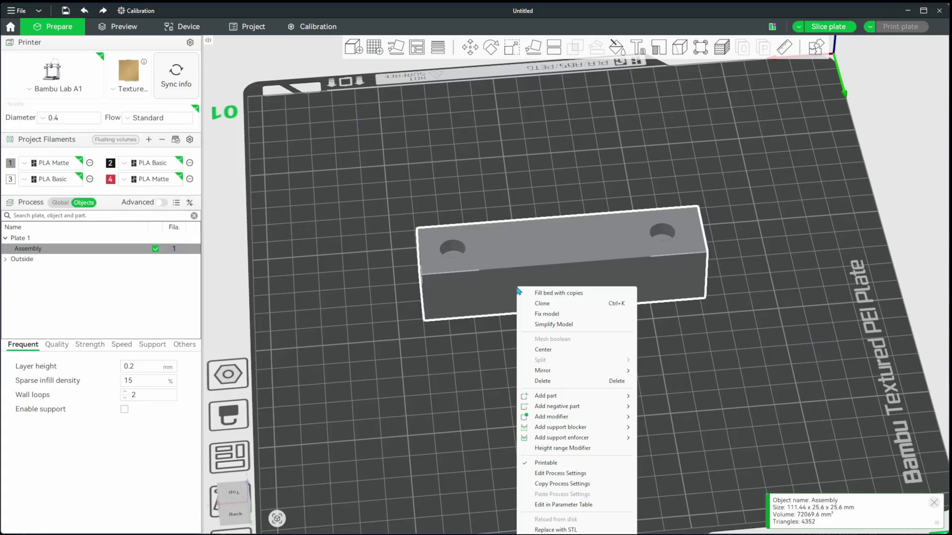
Step: Add a Cone negative part (Generic-Cone) to the block
{"action": "mouse_move", "coordinate": [608, 407]}
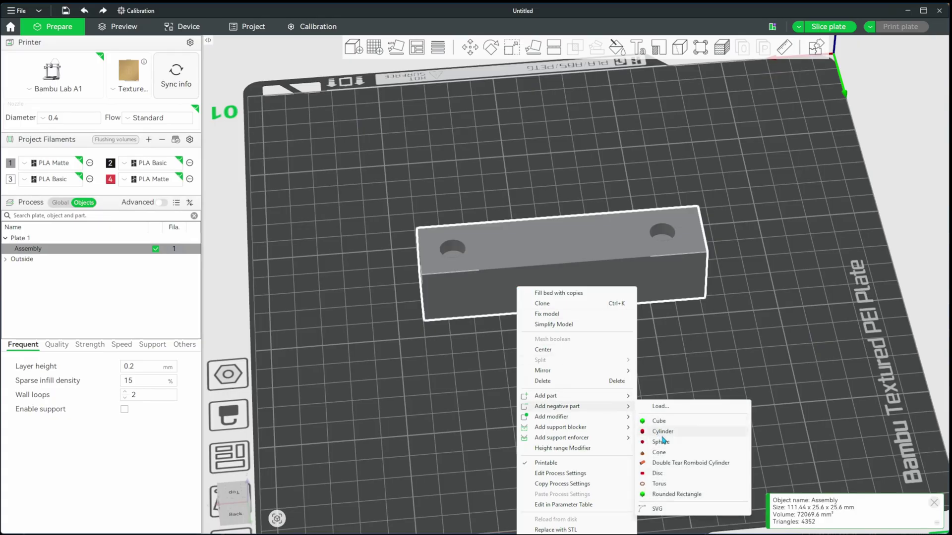
{"action": "left_click", "coordinate": [660, 453]}
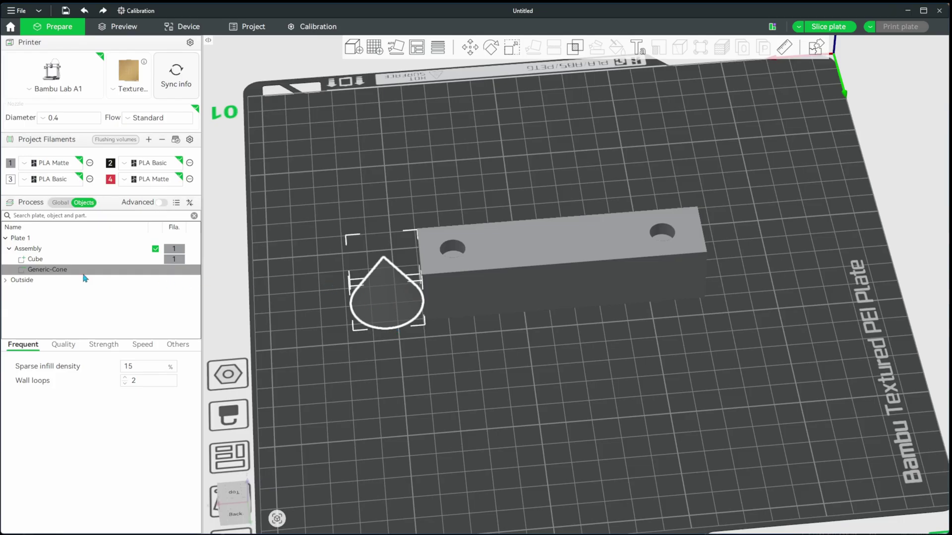
Step: Move the Generic-Cone onto the centre of the block
{"action": "left_click", "coordinate": [23, 260]}
{"action": "left_click", "coordinate": [30, 271]}
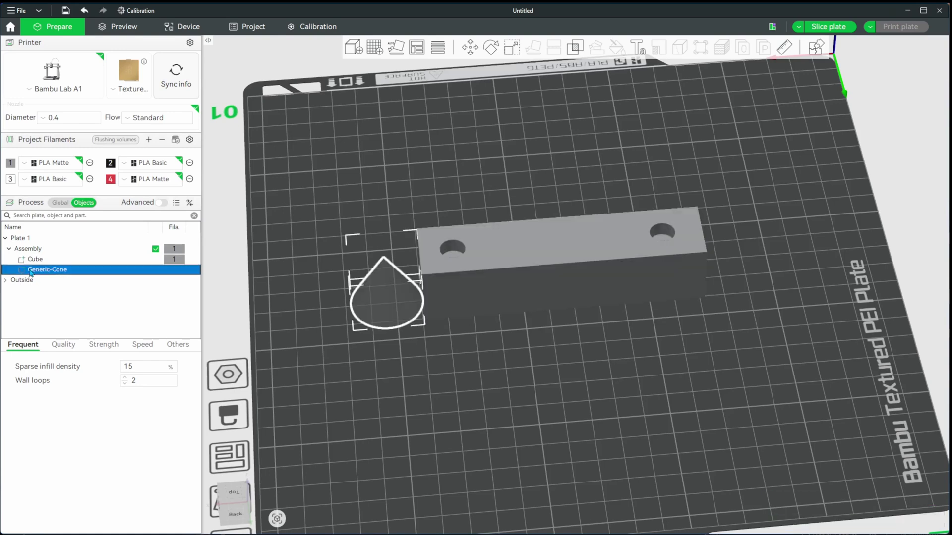
{"action": "left_click_drag", "start_coordinate": [373, 314], "coordinate": [548, 263]}
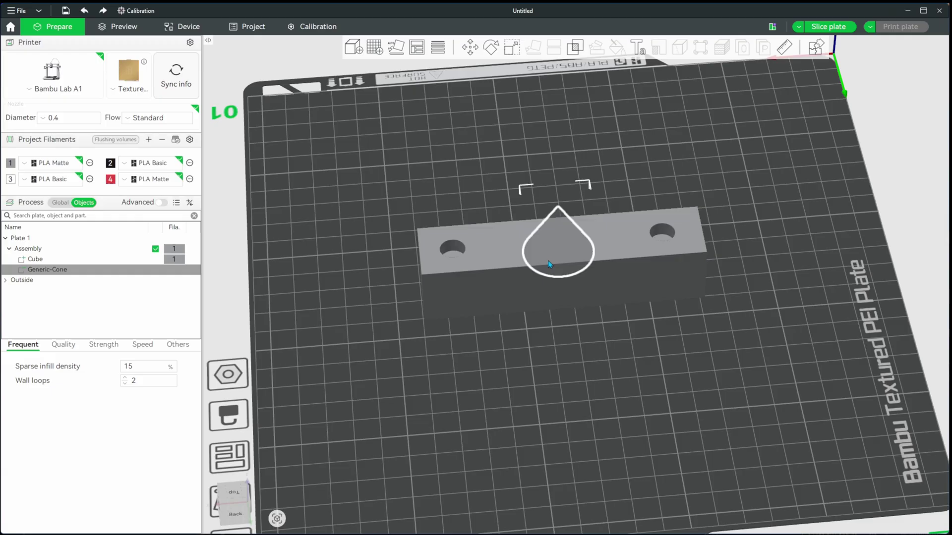
{"action": "left_click_drag", "start_coordinate": [490, 368], "coordinate": [479, 392]}
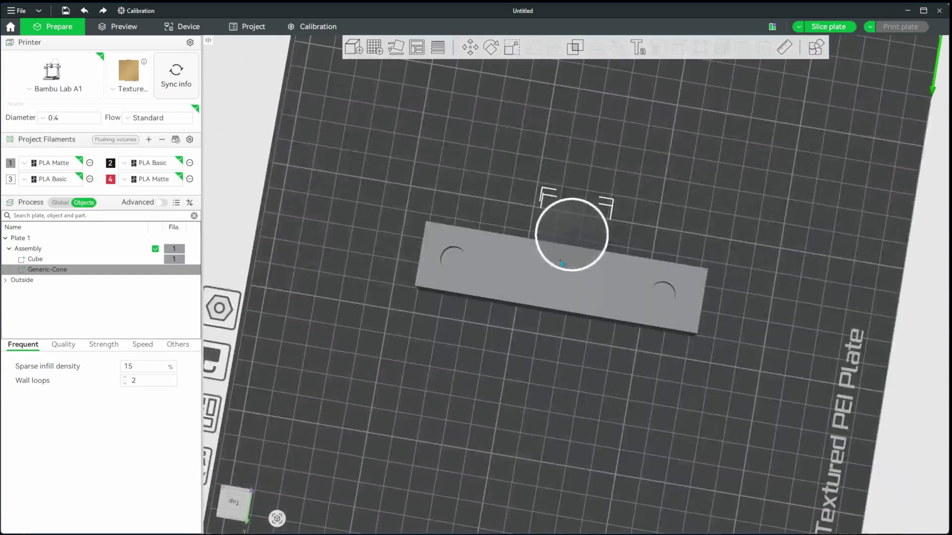
{"action": "left_click_drag", "start_coordinate": [574, 217], "coordinate": [559, 261]}
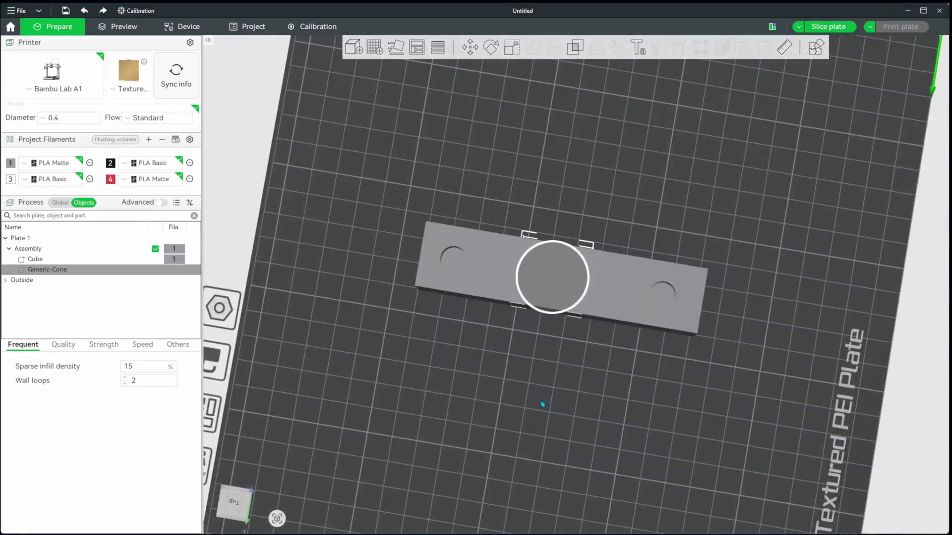
{"action": "left_click_drag", "start_coordinate": [541, 404], "coordinate": [560, 360]}
Step: Flip the cone 180° and raise it along Z so it cuts the block top
{"action": "left_click", "coordinate": [491, 47]}
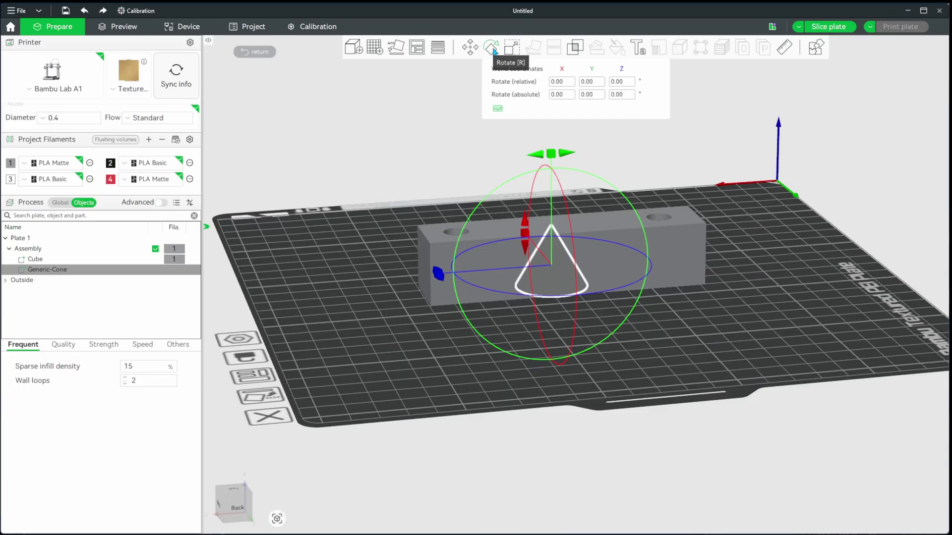
{"action": "left_click_drag", "start_coordinate": [548, 154], "coordinate": [555, 371]}
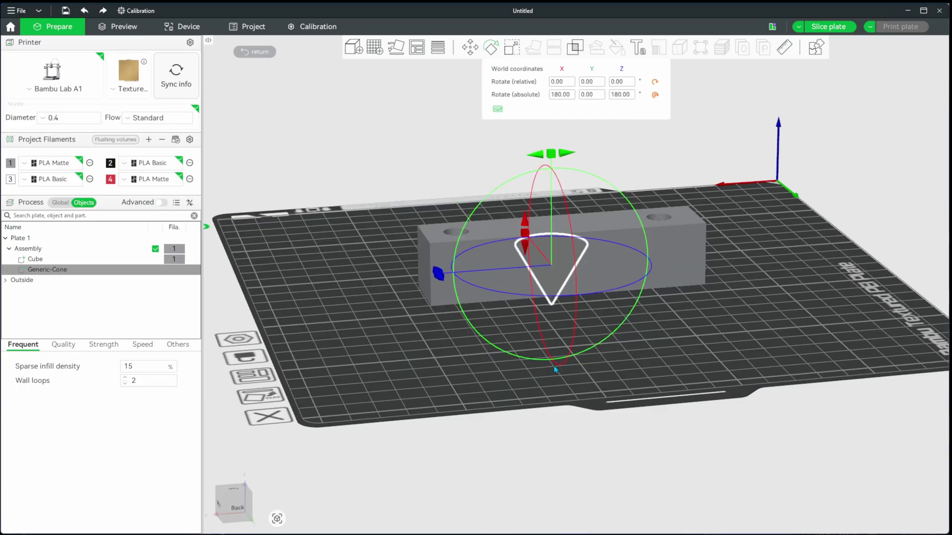
{"action": "left_click_drag", "start_coordinate": [733, 259], "coordinate": [622, 264]}
{"action": "left_click", "coordinate": [474, 51]}
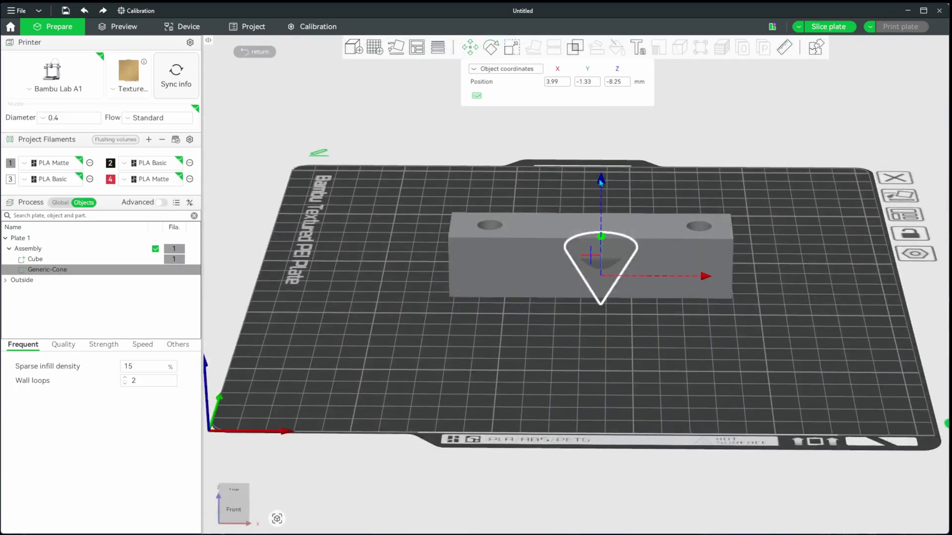
{"action": "left_click_drag", "start_coordinate": [602, 182], "coordinate": [602, 141]}
{"action": "left_click_drag", "start_coordinate": [602, 140], "coordinate": [601, 137]}
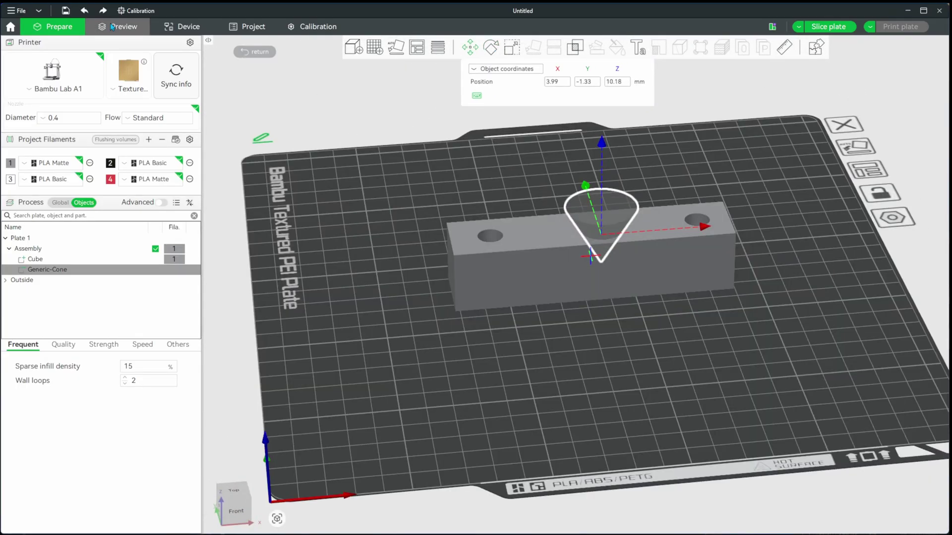
Step: Slice the plate and inspect the preview (41m52s, 25.90 g)
{"action": "left_click", "coordinate": [112, 26]}
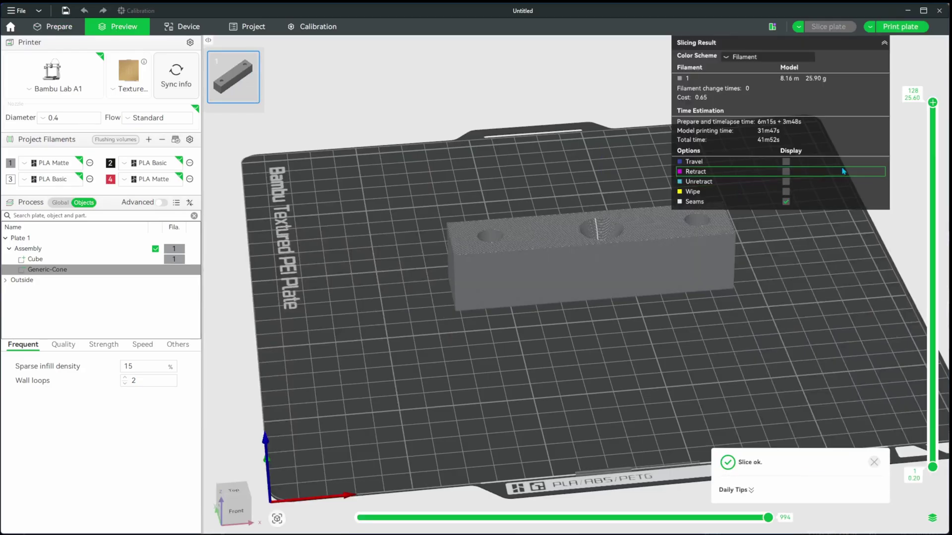
{"action": "scroll", "coordinate": [576, 250], "scroll_direction": "up", "scroll_amount": 5}
{"action": "left_click_drag", "start_coordinate": [655, 257], "coordinate": [638, 314]}
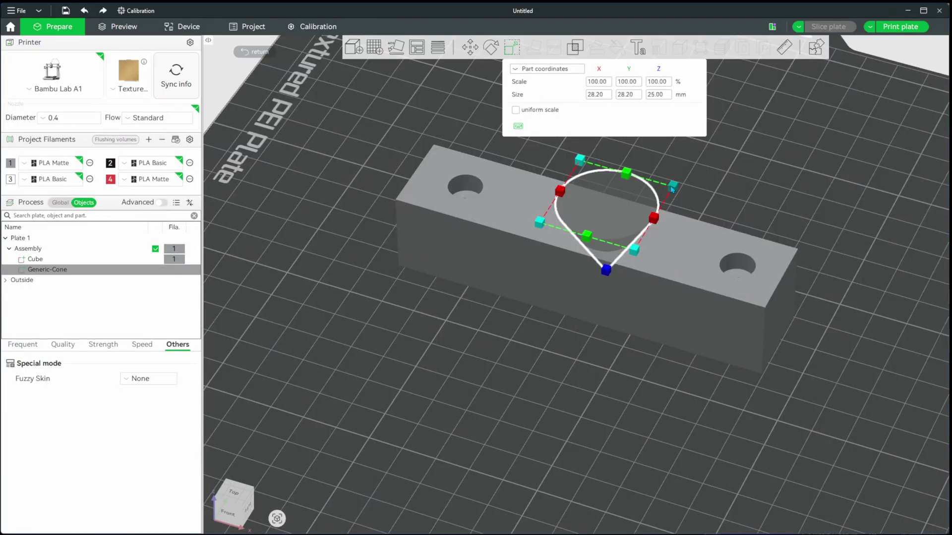
Step: Shrink the negative cone to 57.71% and re-slice, giving 41m29s and 25.86 g
{"action": "left_click_drag", "start_coordinate": [669, 190], "coordinate": [644, 200]}
{"action": "left_click_drag", "start_coordinate": [700, 186], "coordinate": [706, 166]}
{"action": "left_click", "coordinate": [812, 30]}
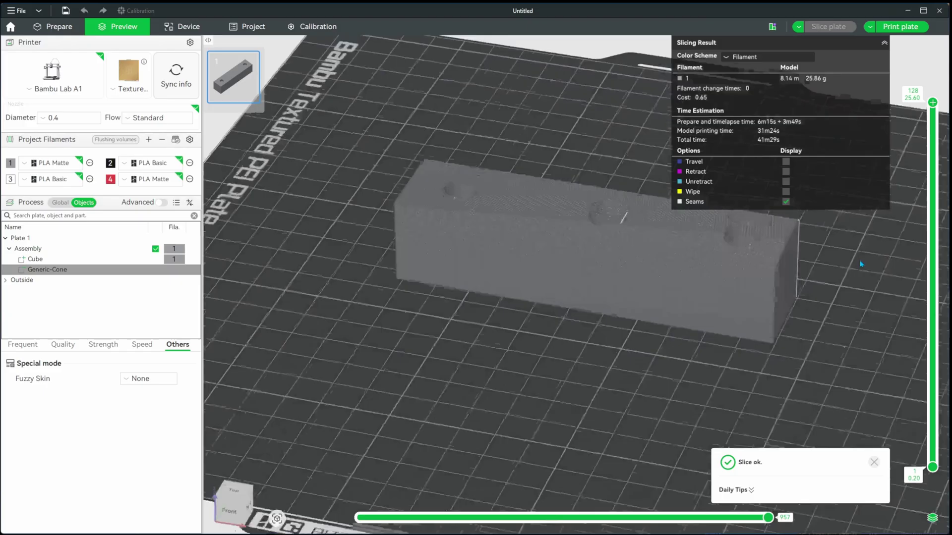
{"action": "mouse_move", "coordinate": [861, 263]}
{"action": "left_mouse_down"}
{"action": "mouse_move", "coordinate": [831, 297]}
{"action": "mouse_move", "coordinate": [863, 265]}
{"action": "mouse_move", "coordinate": [856, 273]}
{"action": "left_mouse_up"}
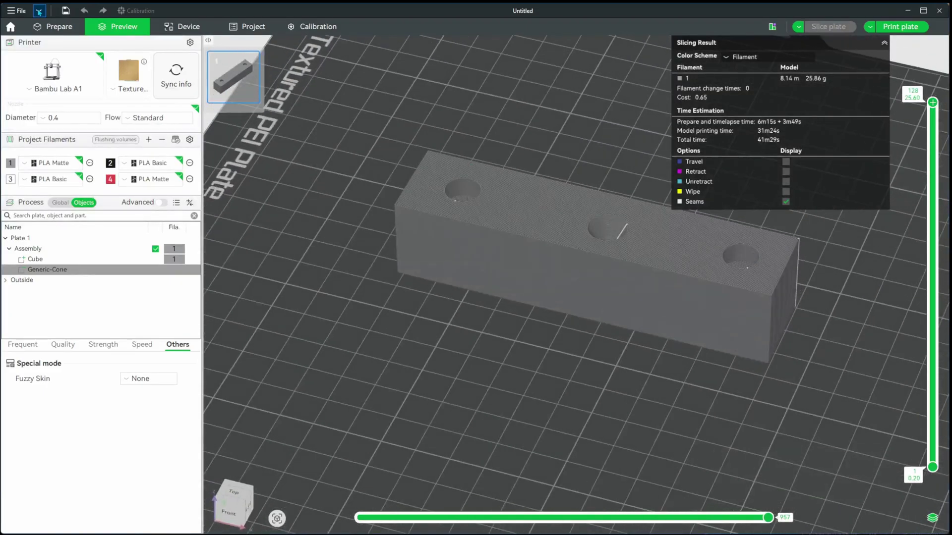
Step: Back in Prepare, add a new cube primitive and move it onto the bar's middle
{"action": "left_click", "coordinate": [44, 28]}
{"action": "left_click", "coordinate": [527, 292]}
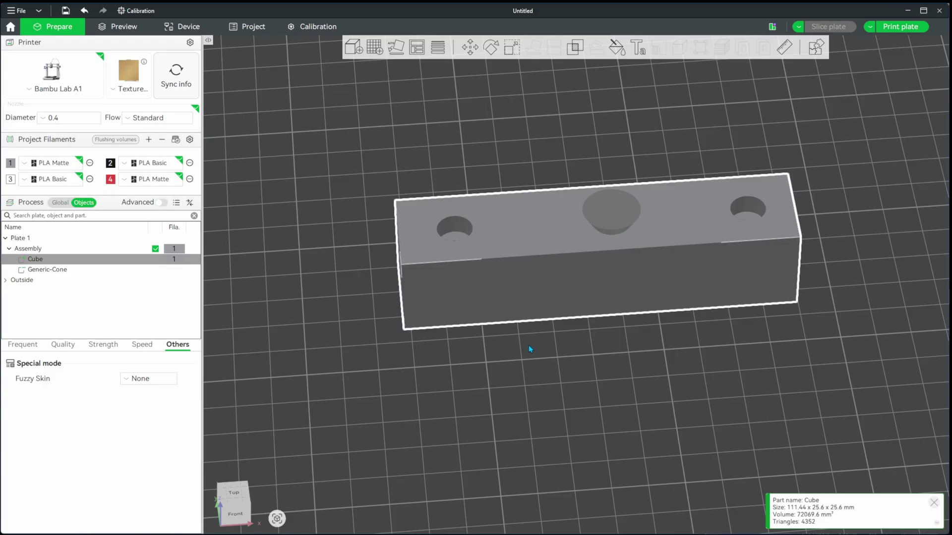
{"action": "right_click", "coordinate": [528, 345]}
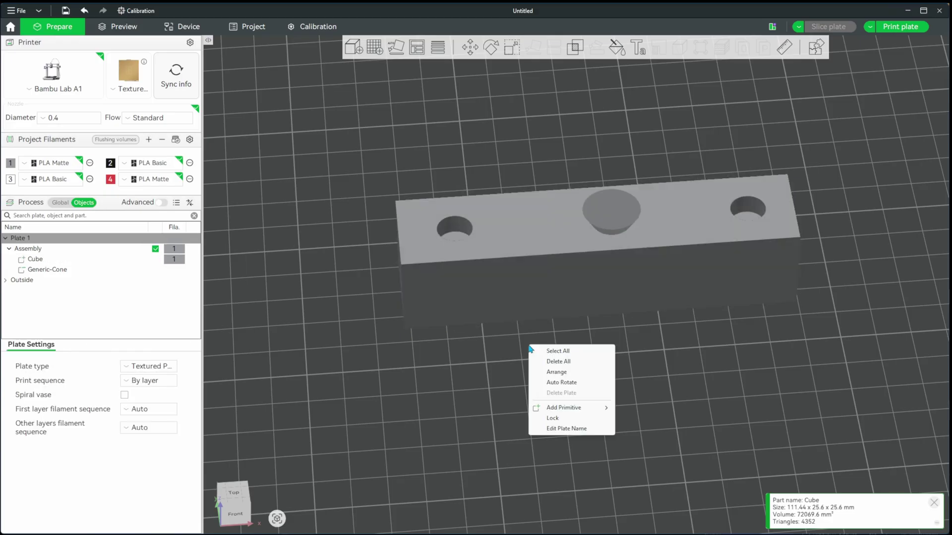
{"action": "mouse_move", "coordinate": [561, 409]}
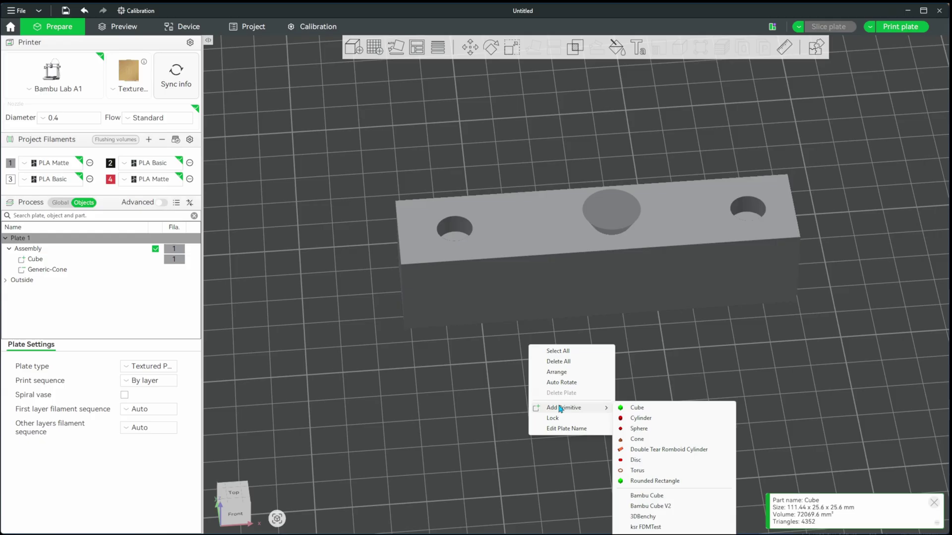
{"action": "left_click", "coordinate": [637, 408]}
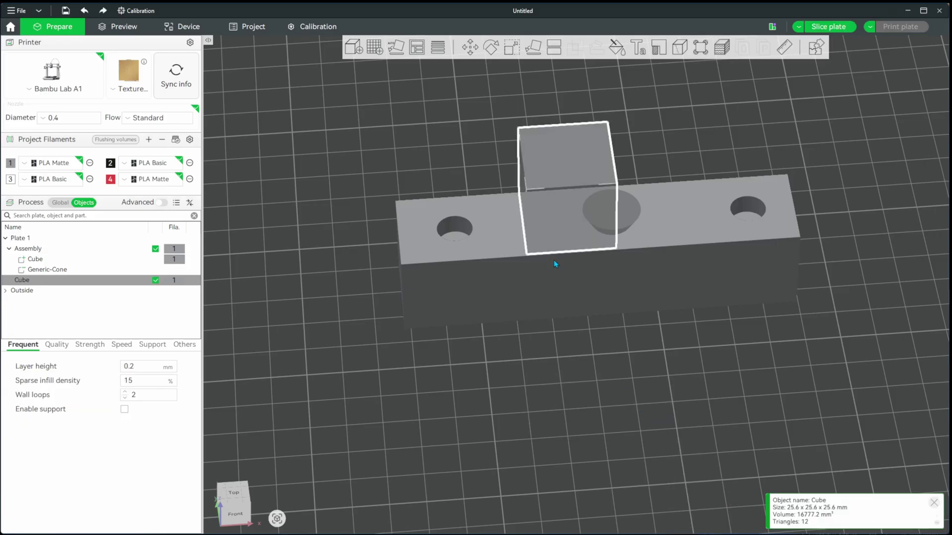
{"action": "left_click_drag", "start_coordinate": [442, 348], "coordinate": [546, 379]}
{"action": "left_click_drag", "start_coordinate": [460, 270], "coordinate": [564, 266]}
{"action": "left_click_drag", "start_coordinate": [643, 292], "coordinate": [555, 102]}
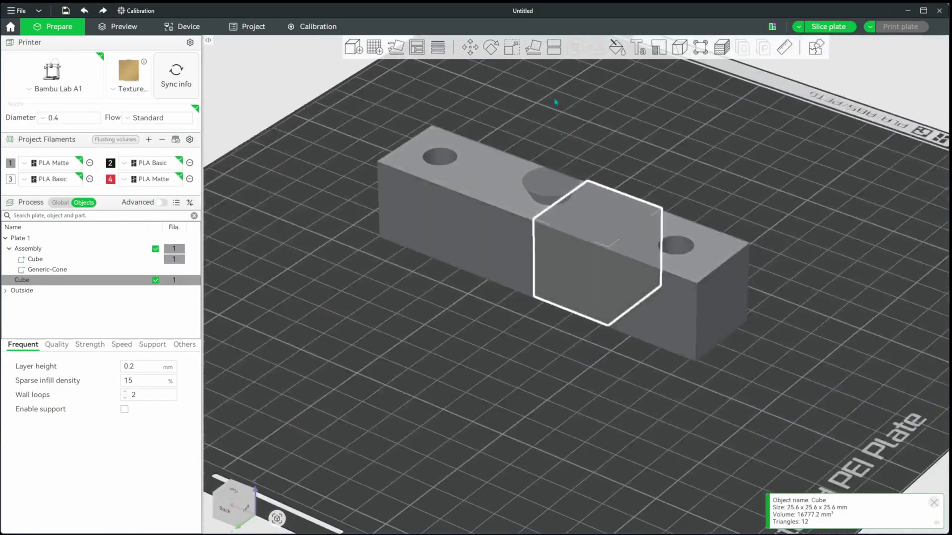
Step: Scale the new cube to 8.26 × 33.27 × 28.53 mm and select it with the bar assembly
{"action": "left_click", "coordinate": [512, 48]}
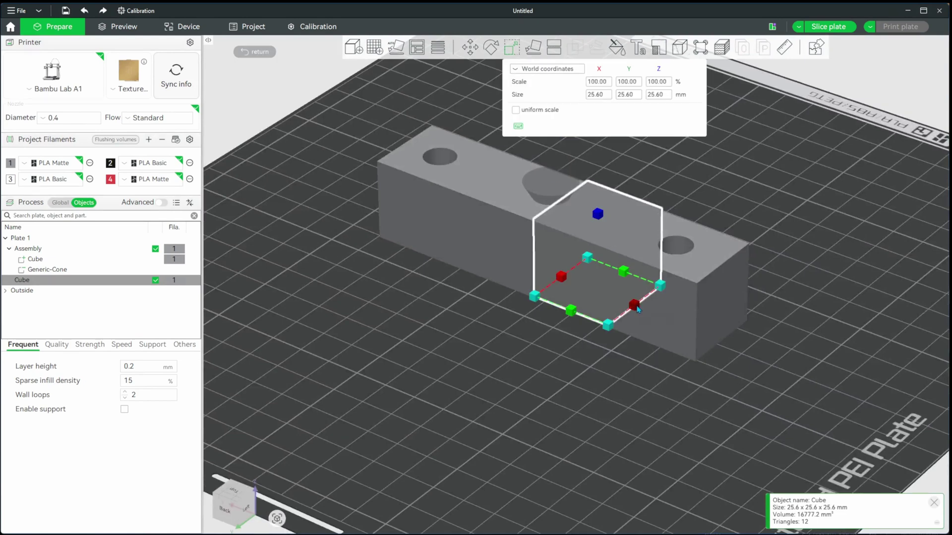
{"action": "left_click_drag", "start_coordinate": [639, 310], "coordinate": [635, 267]}
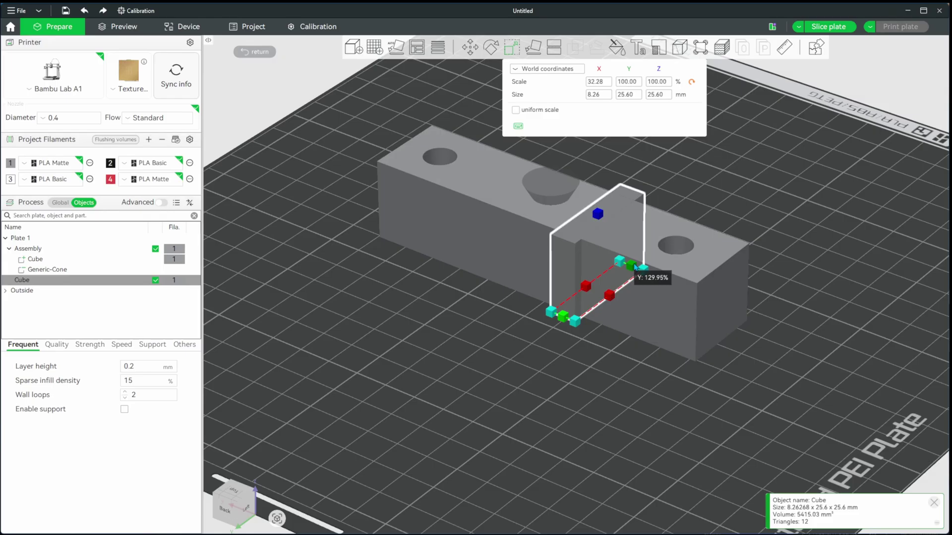
{"action": "left_click_drag", "start_coordinate": [599, 217], "coordinate": [597, 207]}
{"action": "left_click_drag", "start_coordinate": [784, 268], "coordinate": [703, 290]}
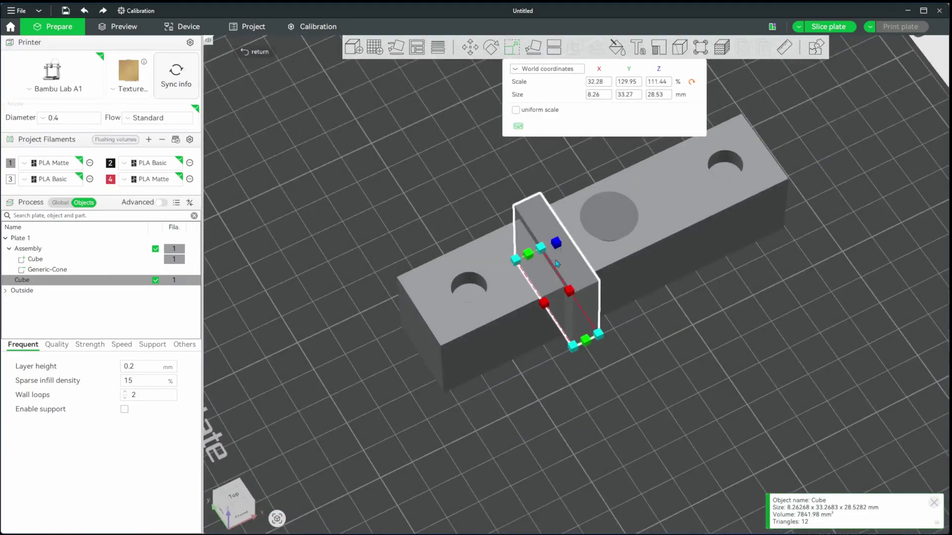
{"action": "left_click", "coordinate": [38, 252], "text": "ctrl"}
Step: Merge the new cube into the Assembly and select the slab part
{"action": "right_click", "coordinate": [38, 252]}
{"action": "left_click", "coordinate": [48, 257]}
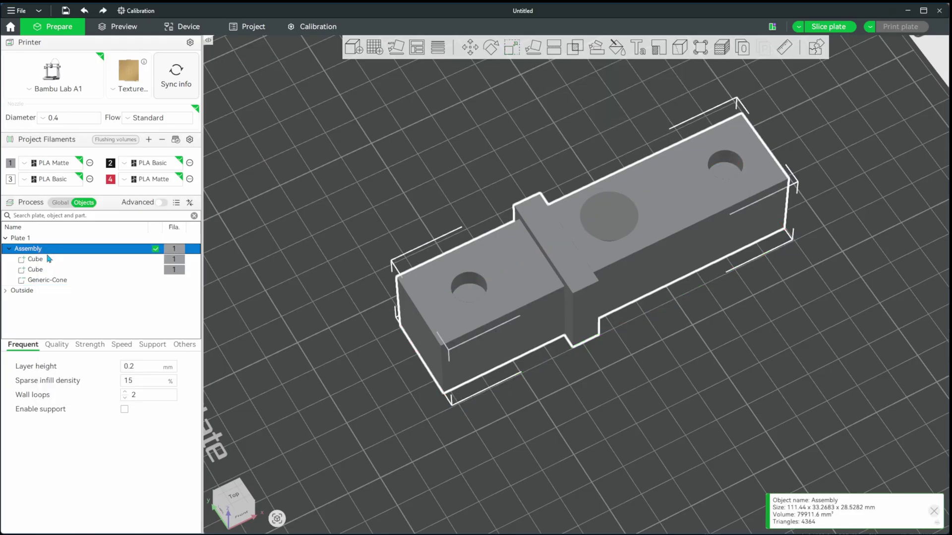
{"action": "left_click", "coordinate": [46, 268]}
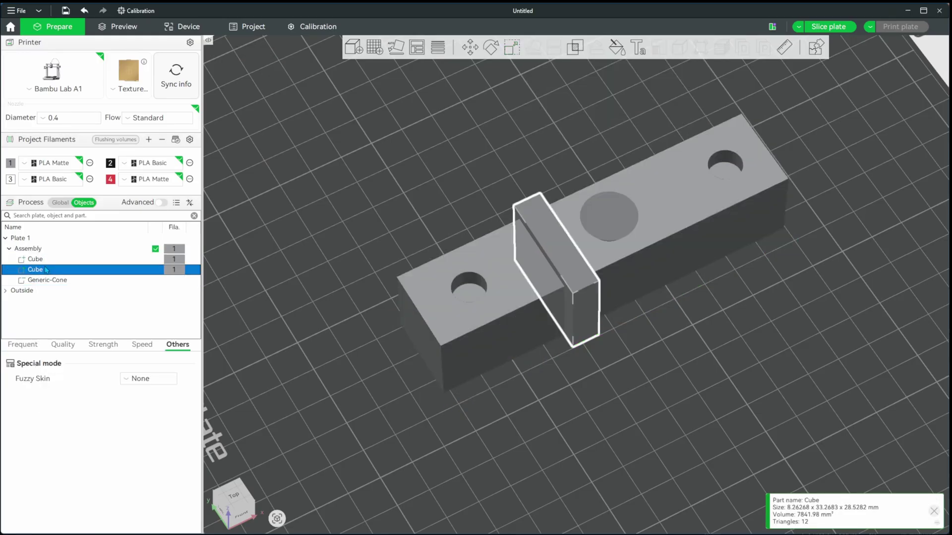
Step: Change the slab part's type to Modifier and confirm
{"action": "right_click", "coordinate": [586, 319]}
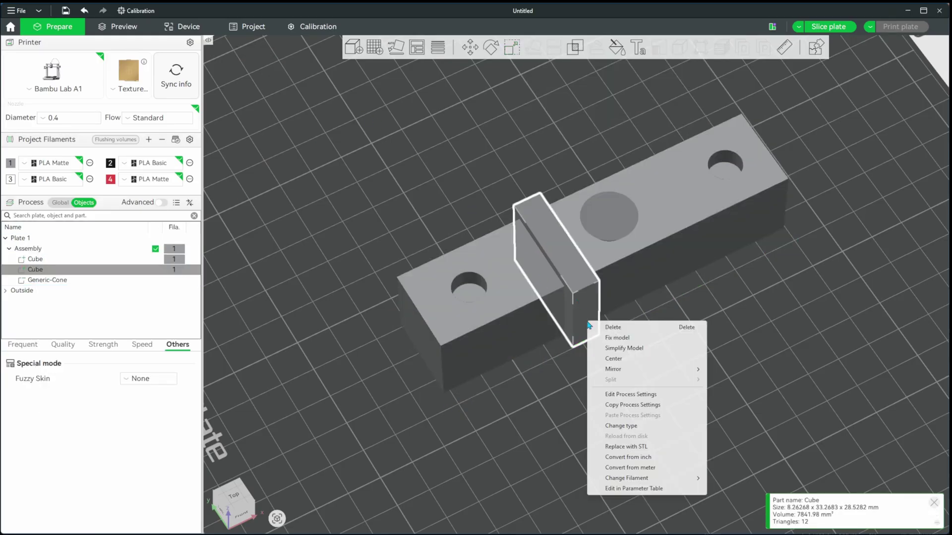
{"action": "left_click", "coordinate": [624, 426]}
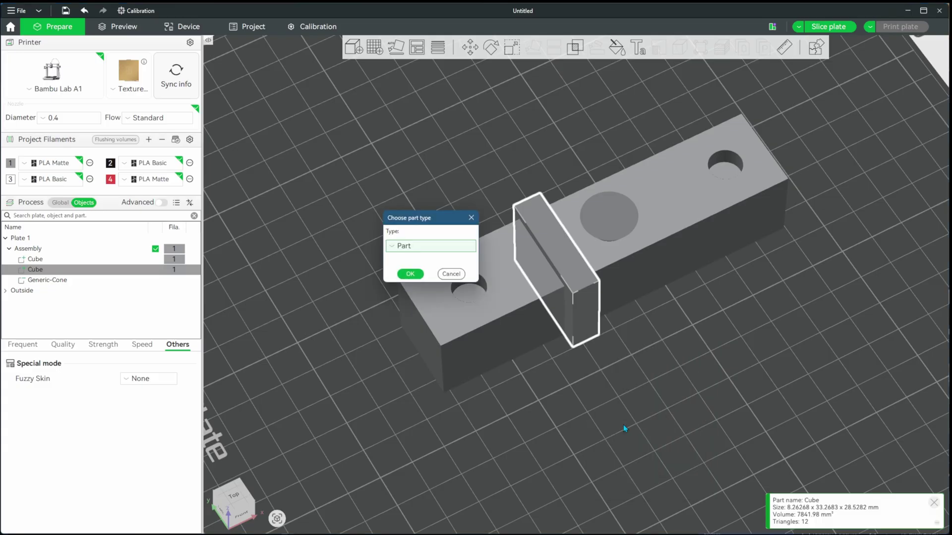
{"action": "left_click", "coordinate": [429, 250]}
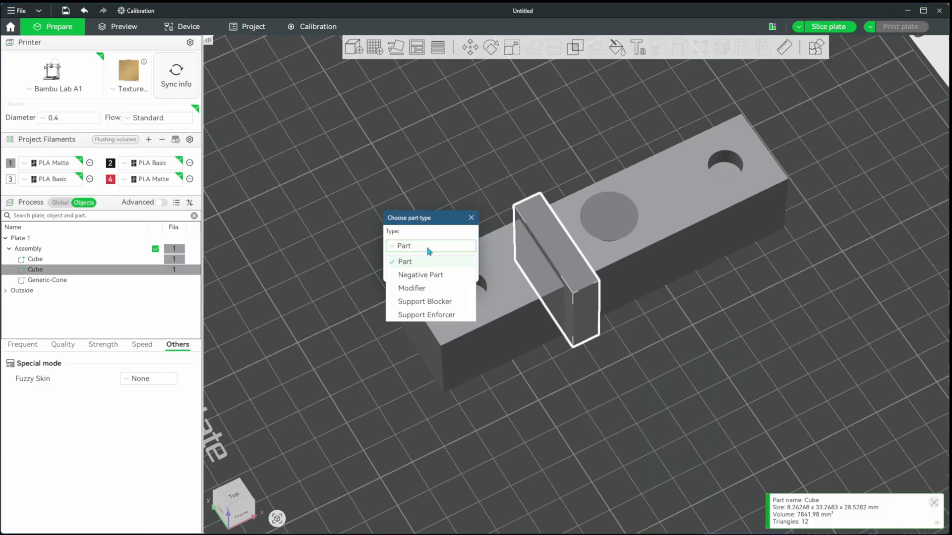
{"action": "left_click", "coordinate": [425, 289]}
{"action": "left_click", "coordinate": [410, 274]}
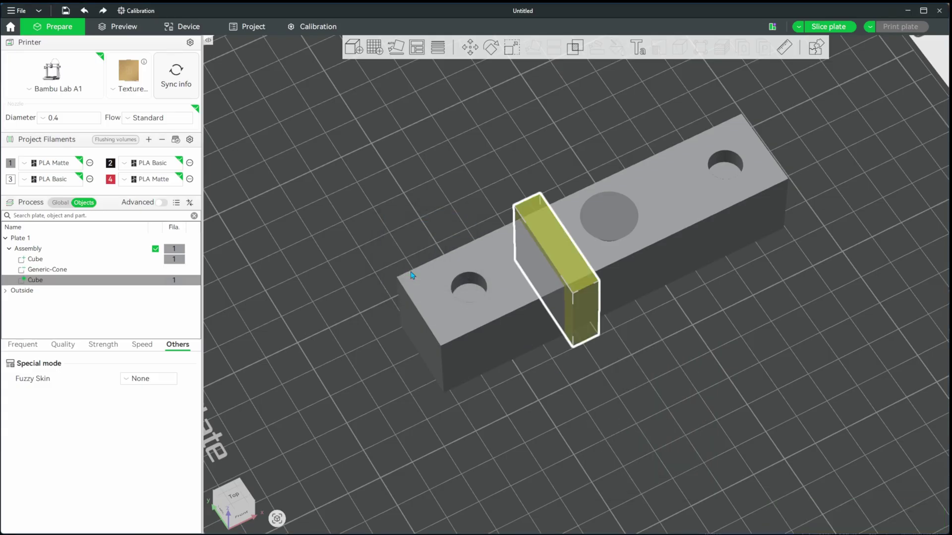
Step: Give the modifier Contour fuzzy skin and slice the plate (41m8s, 25.81 g)
{"action": "left_click_drag", "start_coordinate": [353, 226], "coordinate": [318, 244]}
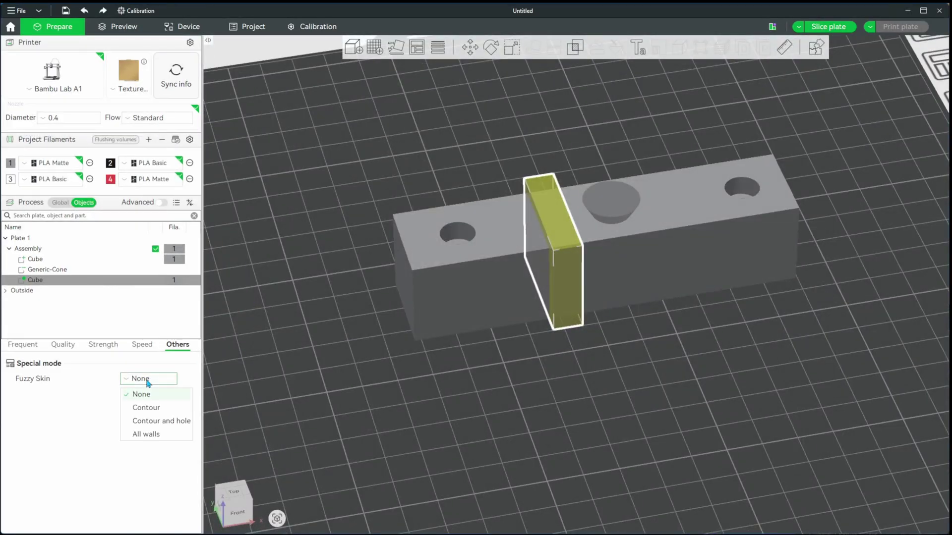
{"action": "left_click", "coordinate": [146, 407]}
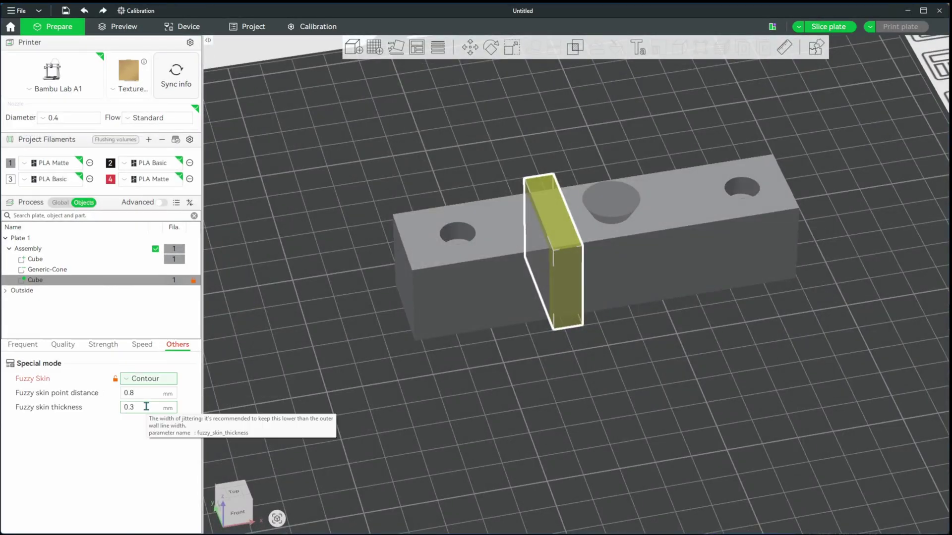
{"action": "left_click_drag", "start_coordinate": [323, 158], "coordinate": [350, 164]}
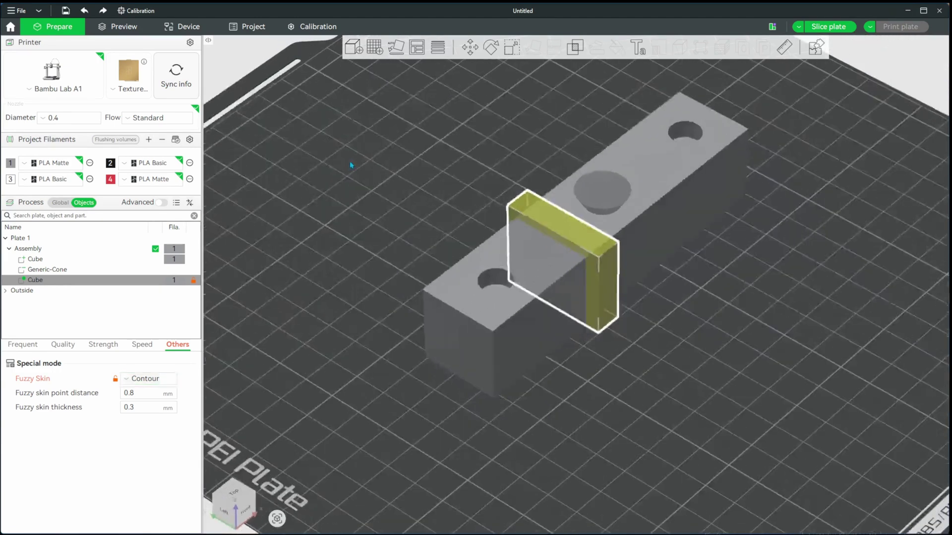
{"action": "left_click", "coordinate": [838, 27]}
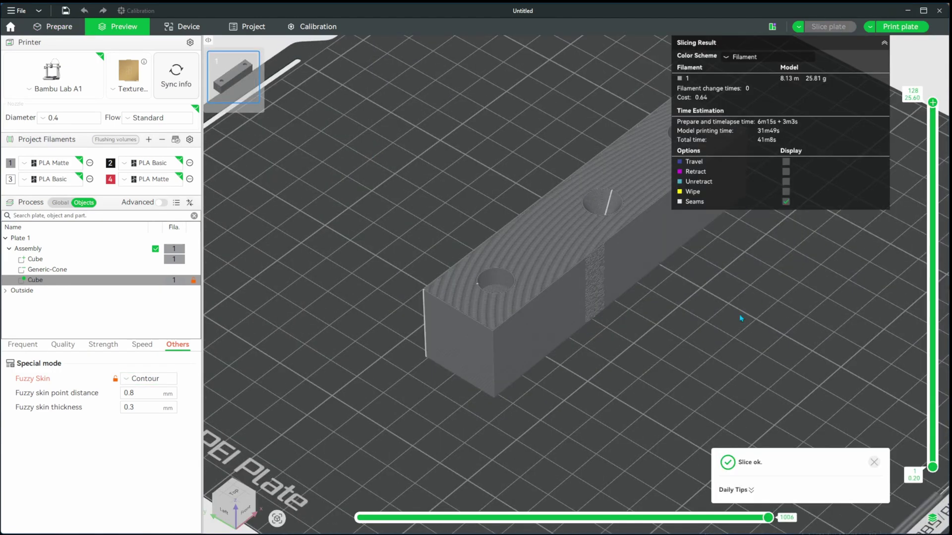
Step: Zoom and orbit the preview to check the fuzzy band in the bar's middle, then return to Prepare
{"action": "scroll", "coordinate": [635, 311], "scroll_direction": "up", "scroll_amount": 4}
{"action": "mouse_move", "coordinate": [738, 333]}
{"action": "left_mouse_down"}
{"action": "mouse_move", "coordinate": [705, 317]}
{"action": "mouse_move", "coordinate": [787, 328]}
{"action": "mouse_move", "coordinate": [810, 317]}
{"action": "mouse_move", "coordinate": [808, 328]}
{"action": "mouse_move", "coordinate": [719, 332]}
{"action": "left_mouse_up"}
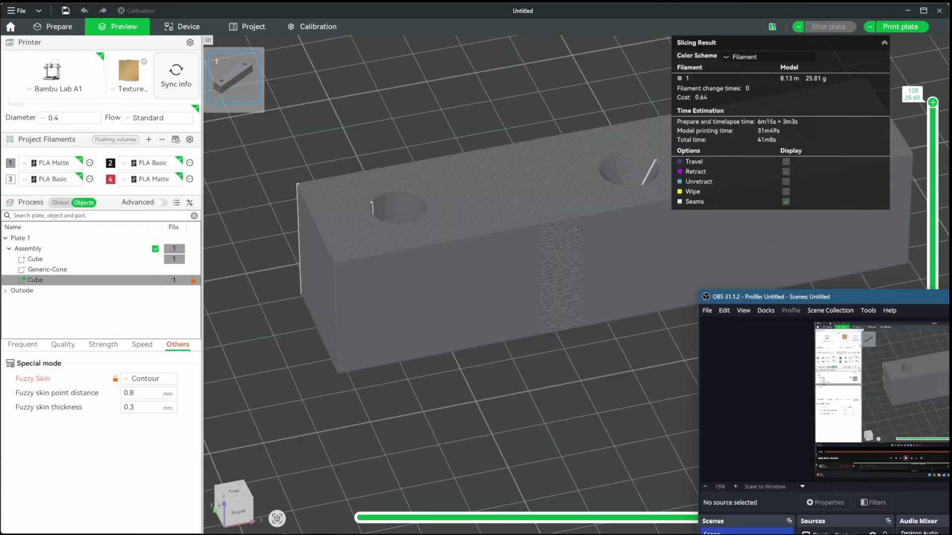
{"action": "left_click", "coordinate": [103, 239]}
Step: Add 'THE CUSTOM CORNER' text in Airstrike font to the bar body as a Cut operation
{"action": "left_click", "coordinate": [63, 261]}
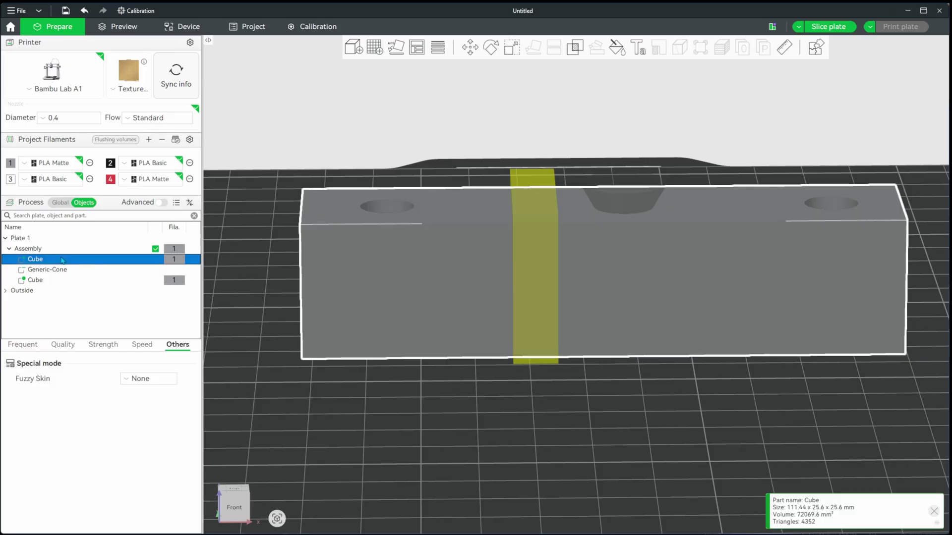
{"action": "left_click", "coordinate": [638, 49]}
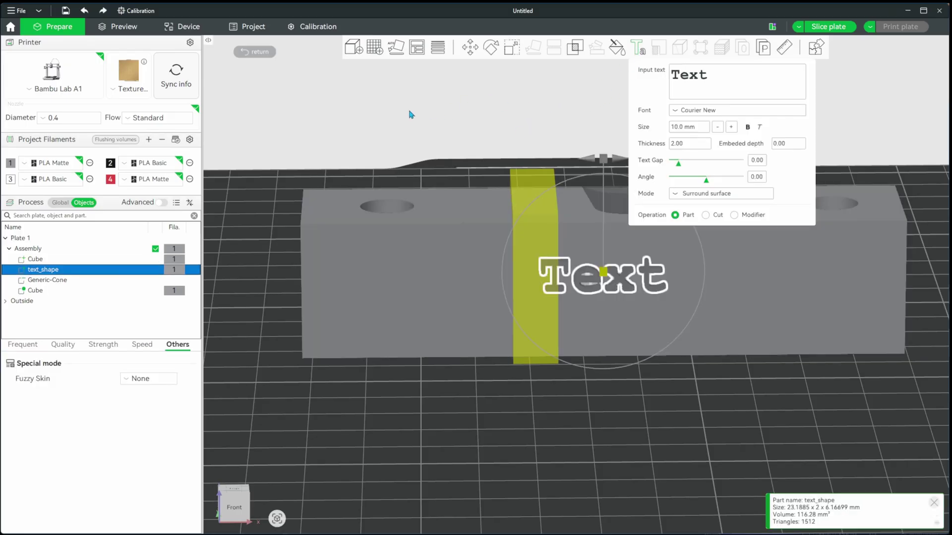
{"action": "mouse_move", "coordinate": [375, 112]}
{"action": "left_mouse_down"}
{"action": "mouse_move", "coordinate": [417, 150]}
{"action": "mouse_move", "coordinate": [373, 110]}
{"action": "left_mouse_up"}
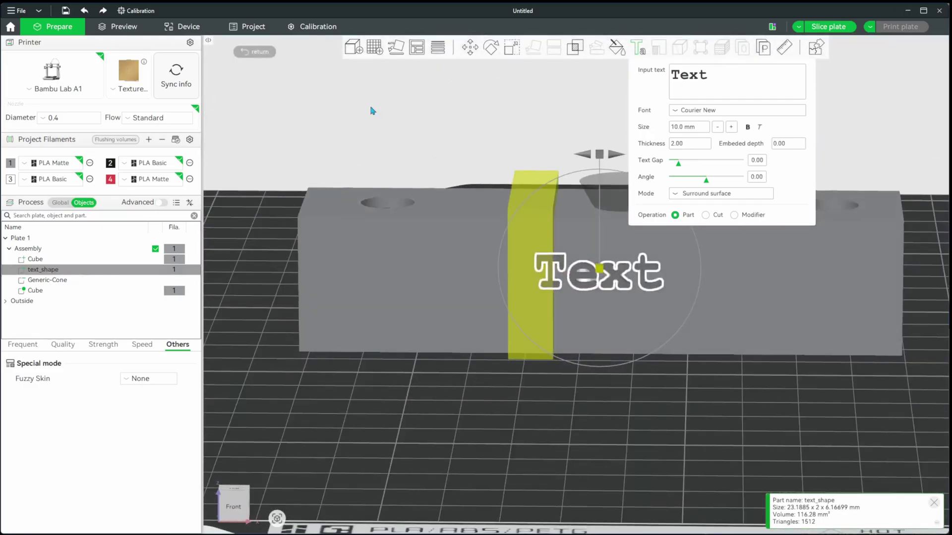
{"action": "left_click", "coordinate": [702, 110]}
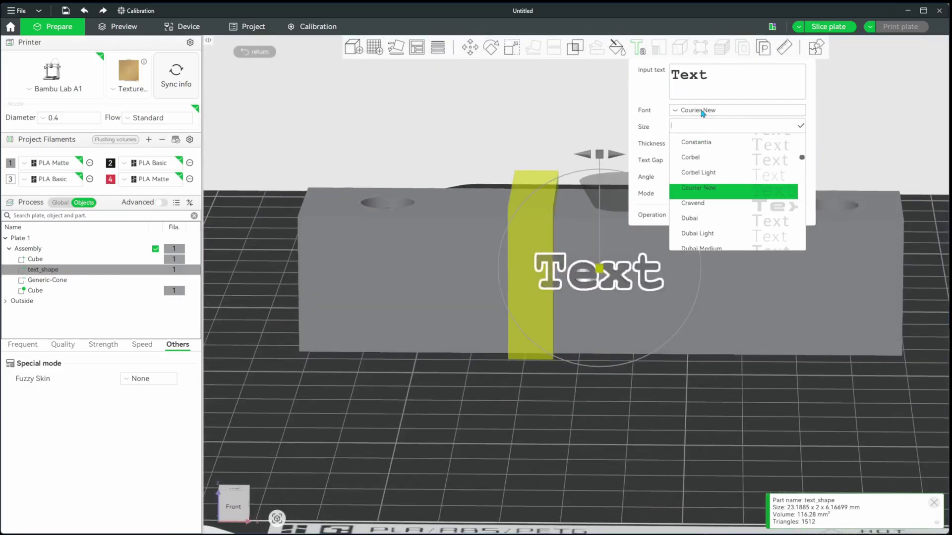
{"action": "scroll", "coordinate": [732, 198], "scroll_direction": "down", "scroll_amount": 10}
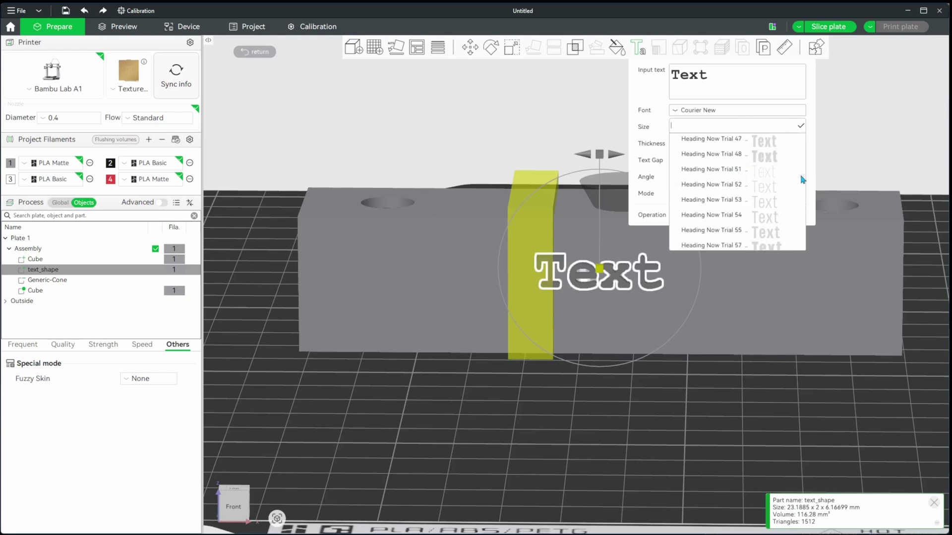
{"action": "scroll", "coordinate": [805, 180], "scroll_direction": "down", "scroll_amount": 2}
{"action": "left_click_drag", "start_coordinate": [803, 177], "coordinate": [805, 140]}
{"action": "scroll", "coordinate": [778, 152], "scroll_direction": "up", "scroll_amount": 1}
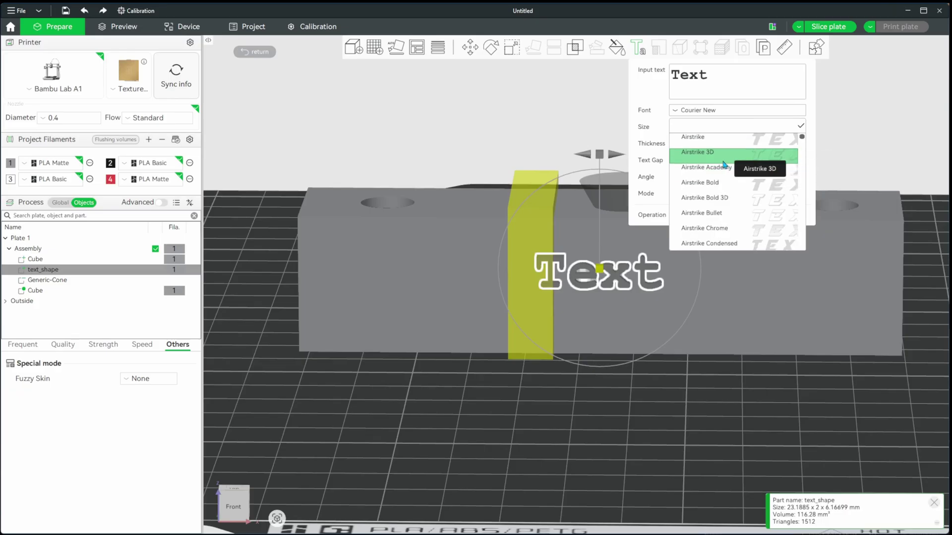
{"action": "left_click", "coordinate": [708, 141]}
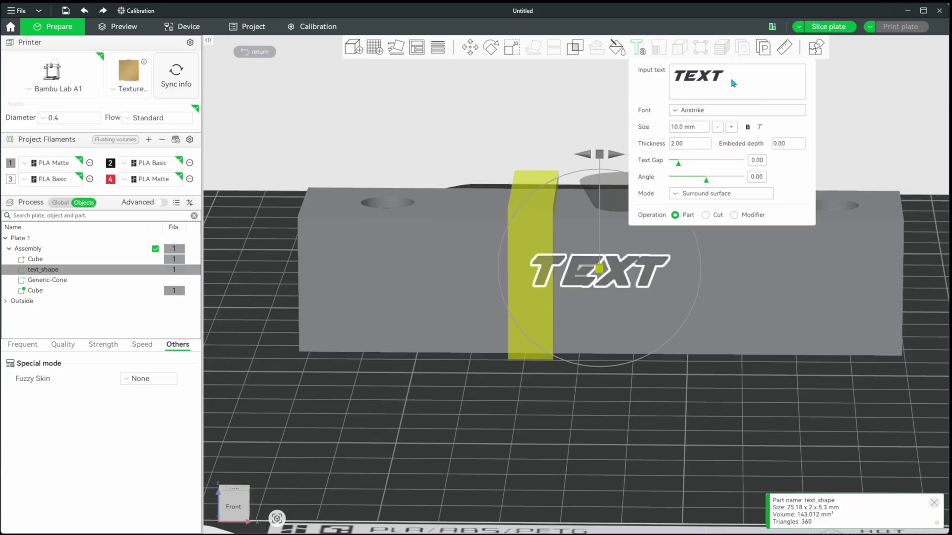
{"action": "type", "text": "THE"}
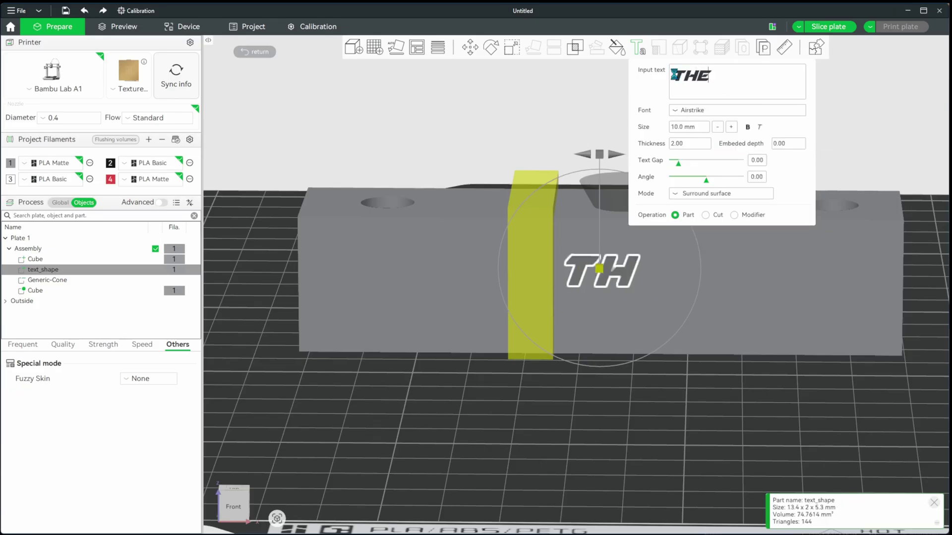
{"action": "type", "text": " CUSTOM CORNER"}
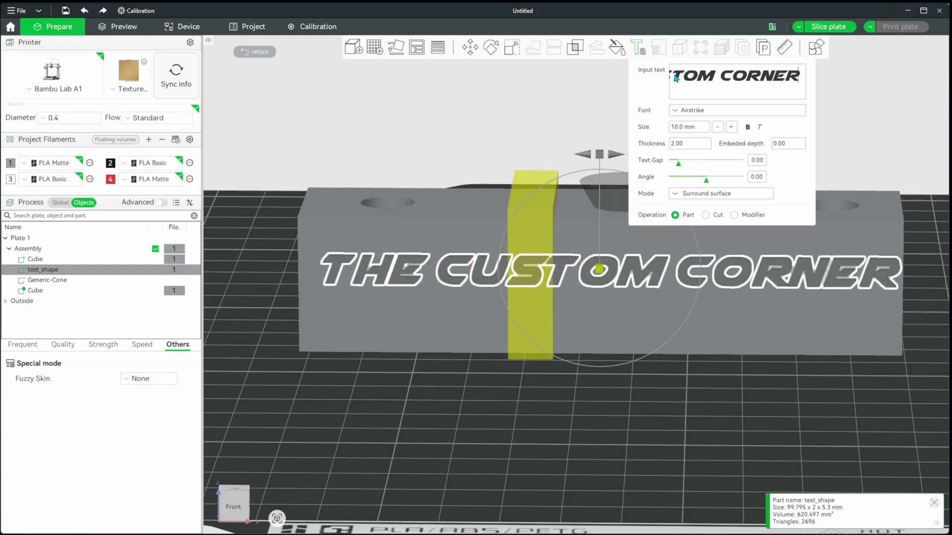
{"action": "left_click", "coordinate": [708, 222]}
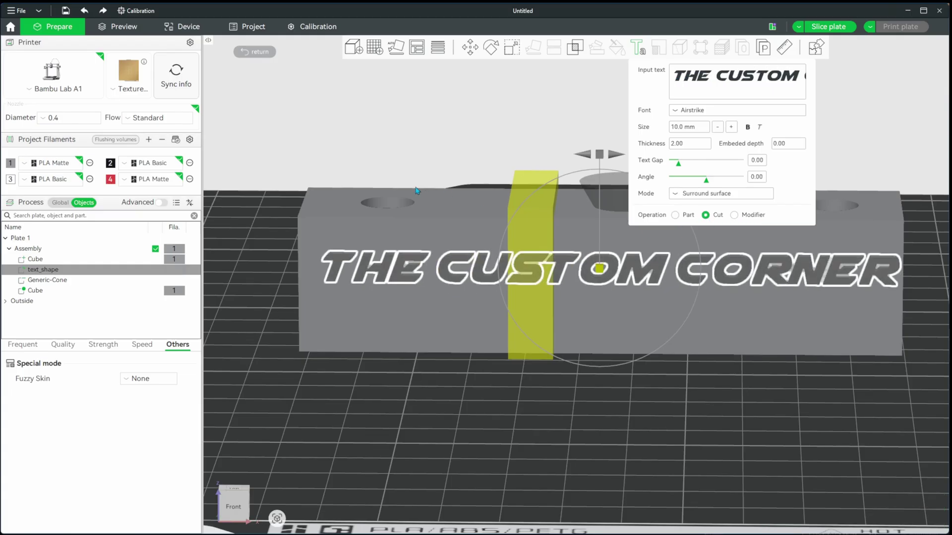
Step: Move the second fuzzy-skin modifier band to the bar's right end at X 55.60
{"action": "mouse_move", "coordinate": [271, 213]}
{"action": "left_mouse_down"}
{"action": "mouse_move", "coordinate": [292, 196]}
{"action": "mouse_move", "coordinate": [302, 208]}
{"action": "mouse_move", "coordinate": [313, 223]}
{"action": "mouse_move", "coordinate": [306, 261]}
{"action": "mouse_move", "coordinate": [285, 213]}
{"action": "left_mouse_up"}
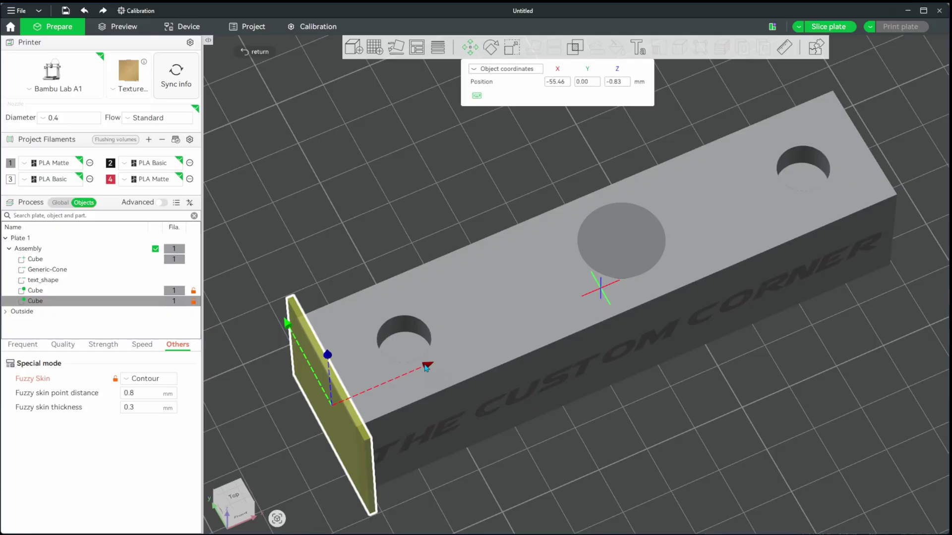
{"action": "left_click_drag", "start_coordinate": [427, 367], "coordinate": [932, 78]}
{"action": "left_click_drag", "start_coordinate": [815, 394], "coordinate": [798, 370]}
Step: Slice the engraved plate and review the preview: 47m57s, 26.51 g, 8.35 m
{"action": "left_click", "coordinate": [828, 27]}
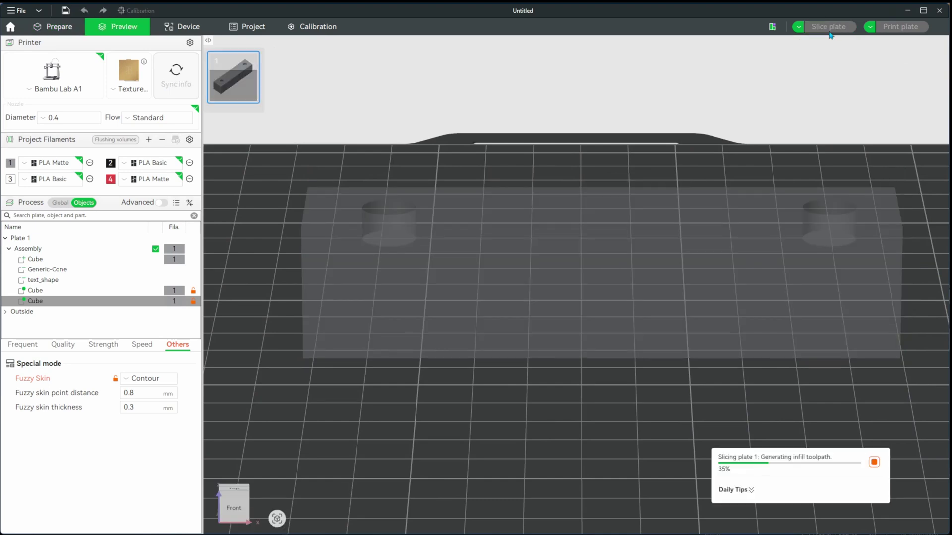
{"action": "mouse_move", "coordinate": [476, 367]}
{"action": "left_mouse_down"}
{"action": "mouse_move", "coordinate": [501, 377]}
{"action": "mouse_move", "coordinate": [411, 378]}
{"action": "mouse_move", "coordinate": [499, 379]}
{"action": "mouse_move", "coordinate": [486, 378]}
{"action": "left_mouse_up"}
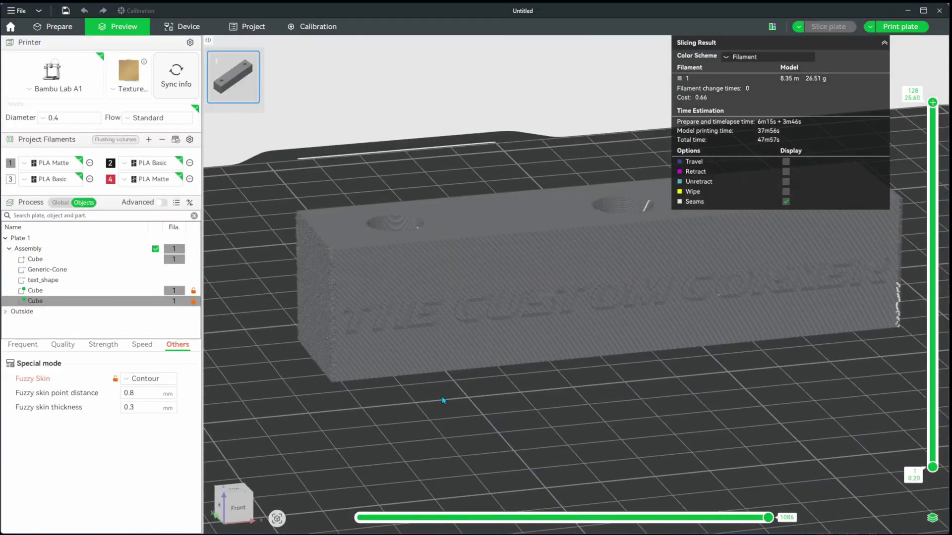
Step: Open the Send print job dialog for the sliced Assembly
{"action": "left_click", "coordinate": [891, 31]}
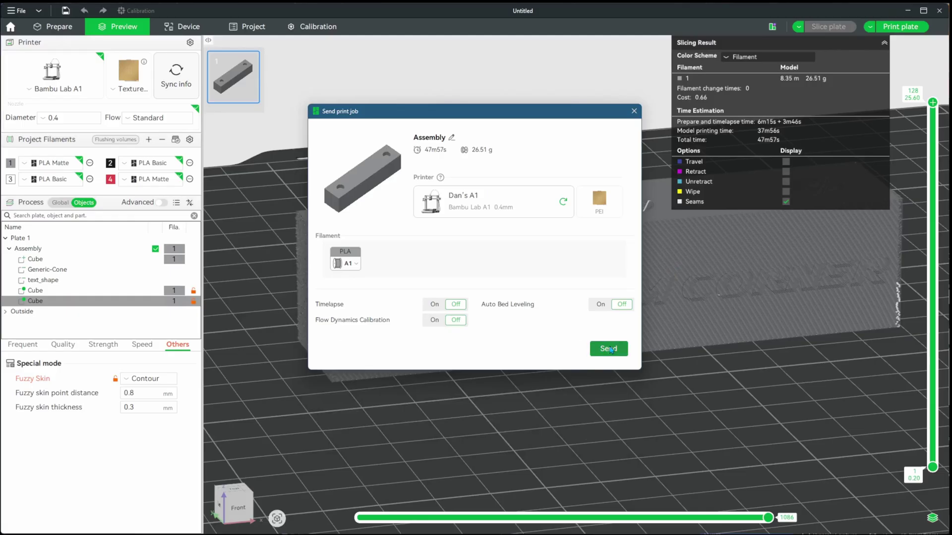